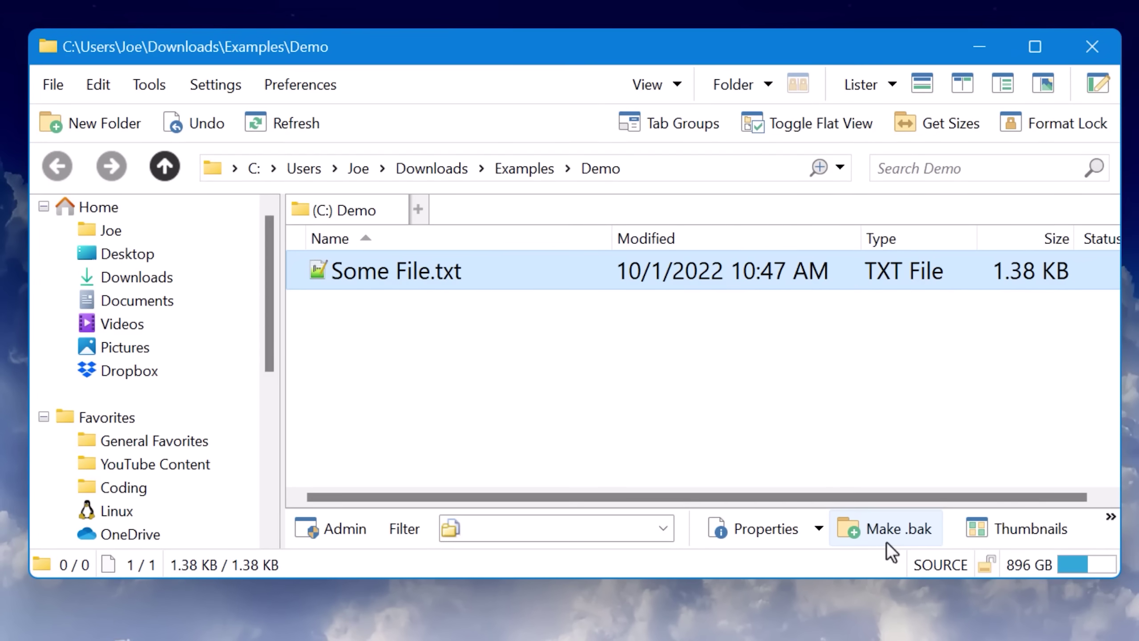
# - Make three numbered backup copies of Some File.txt using the Make .bak command
pyautogui.click(887, 541)
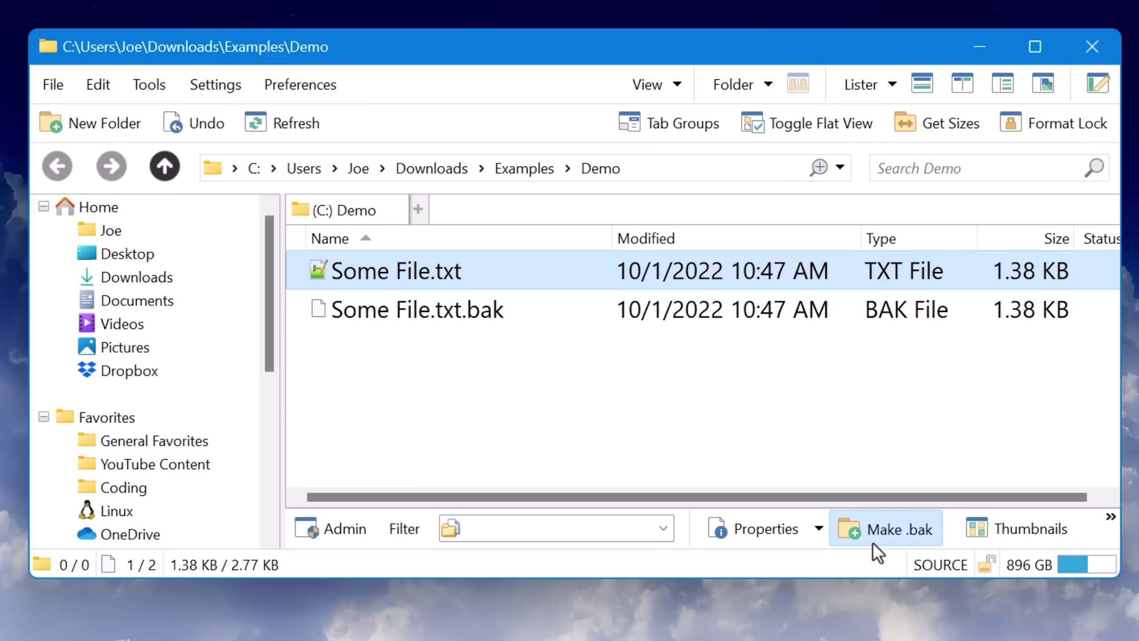
pyautogui.click(873, 542)
pyautogui.click(525, 280)
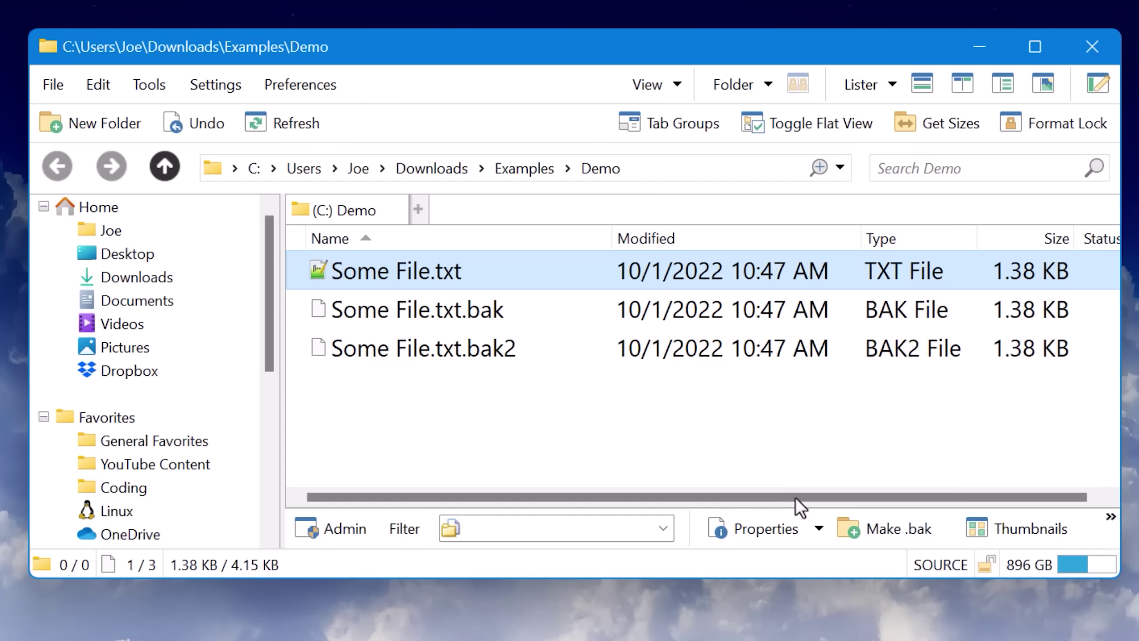
pyautogui.click(901, 542)
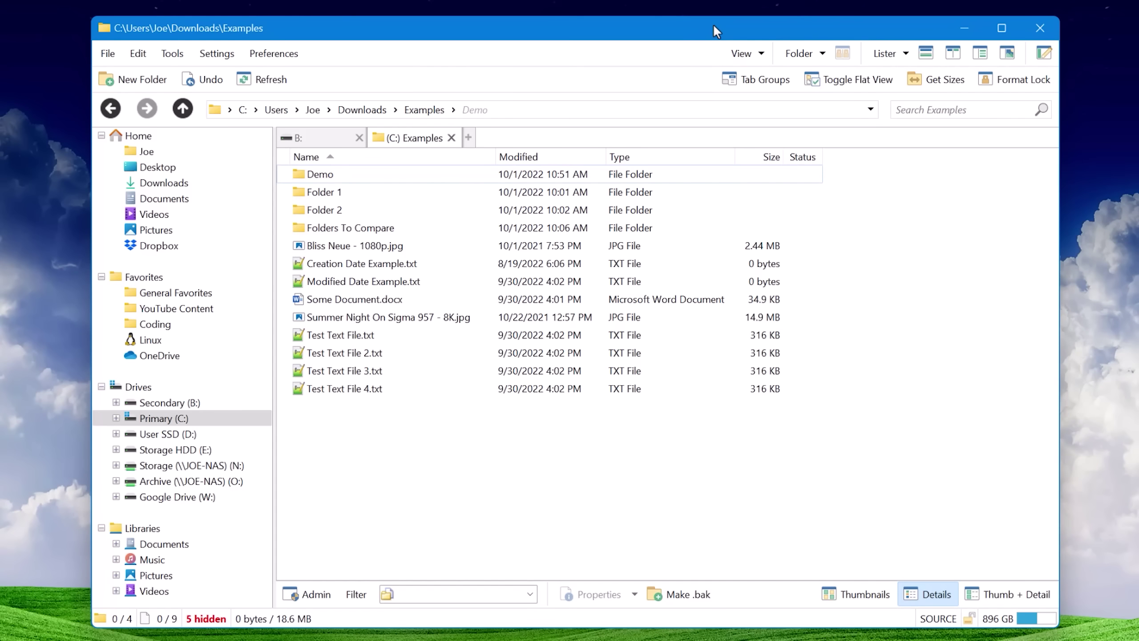
# - Split the lister into two vertical panes and bring the right pane up to Folders To Compare
pyautogui.click(952, 58)
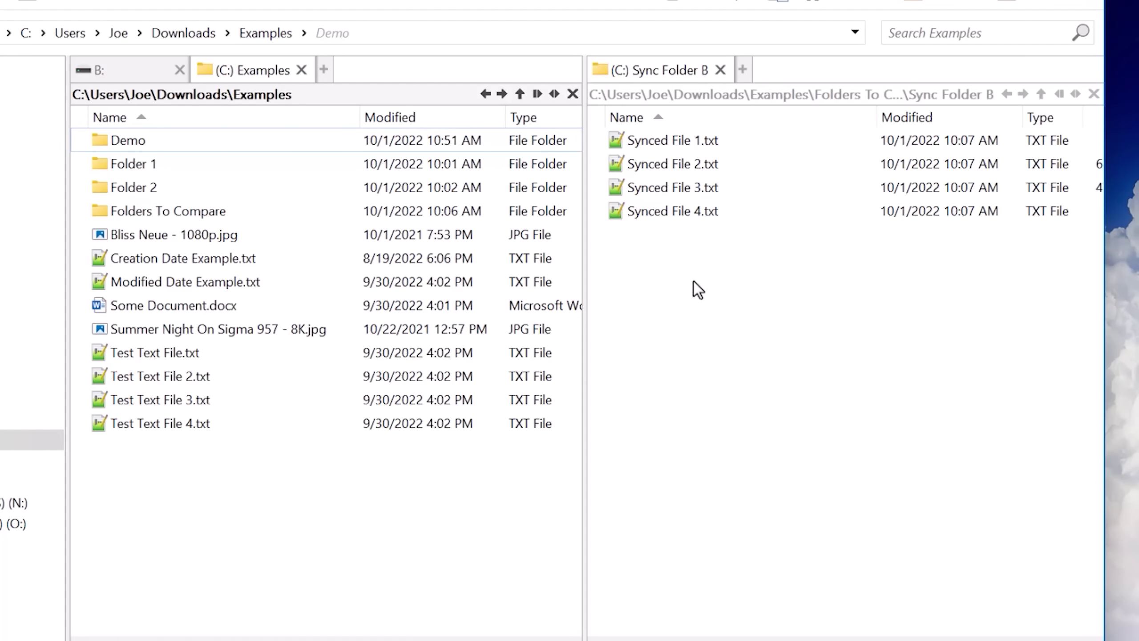
pyautogui.click(693, 281)
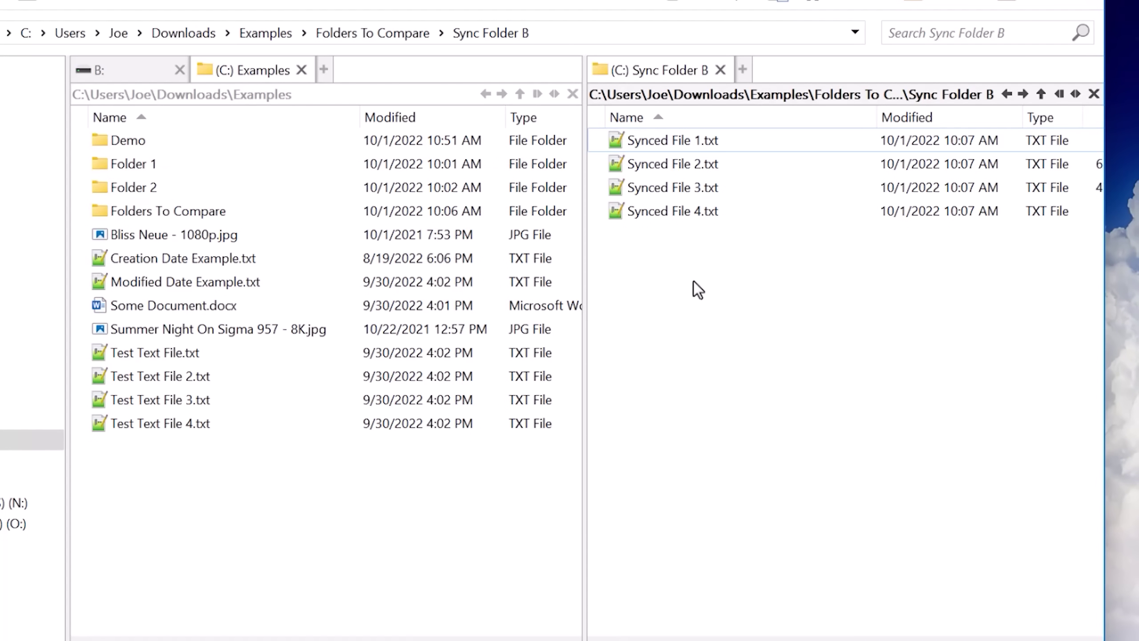
pyautogui.press('BackSpace')
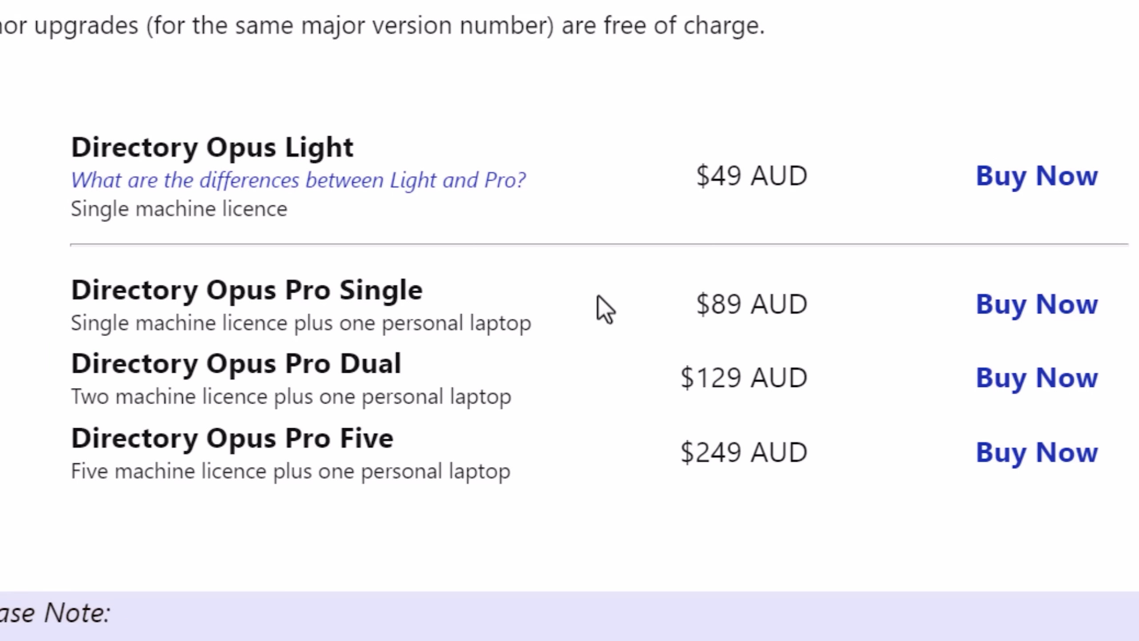
pyautogui.moveTo(709, 309)
pyautogui.mouseDown()
pyautogui.moveTo(831, 311)
pyautogui.moveTo(703, 305)
pyautogui.mouseUp()
pyautogui.click(837, 321)
pyautogui.click(634, 314)
pyautogui.click(357, 148)
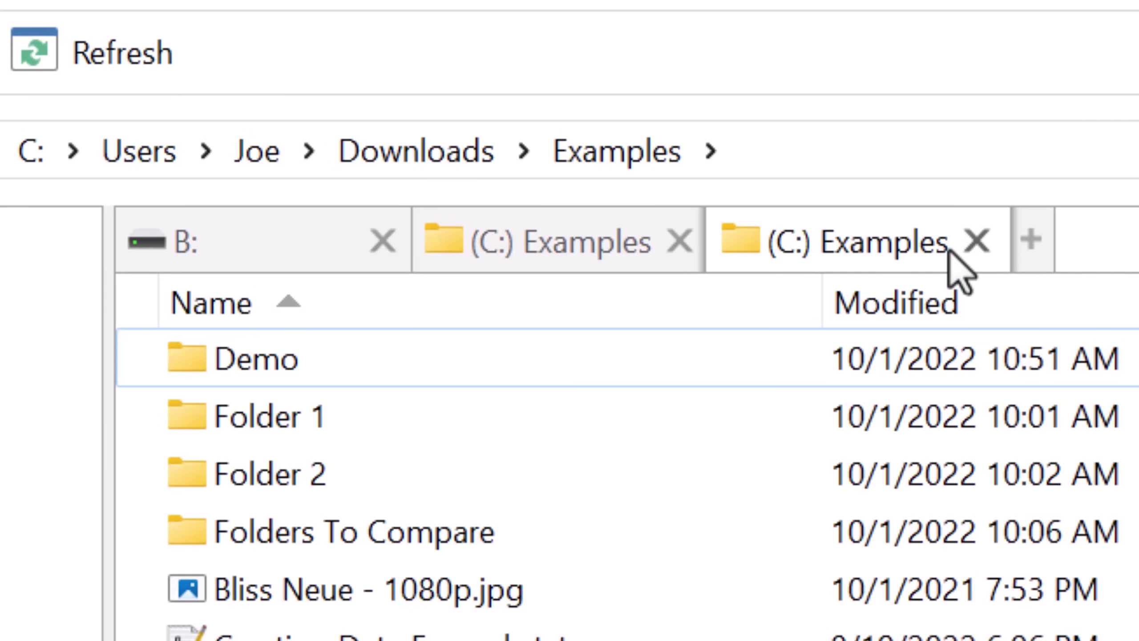
# - Open Demo in a new tab, close it, and load the Video Production tab group
pyautogui.doubleClick(408, 285)
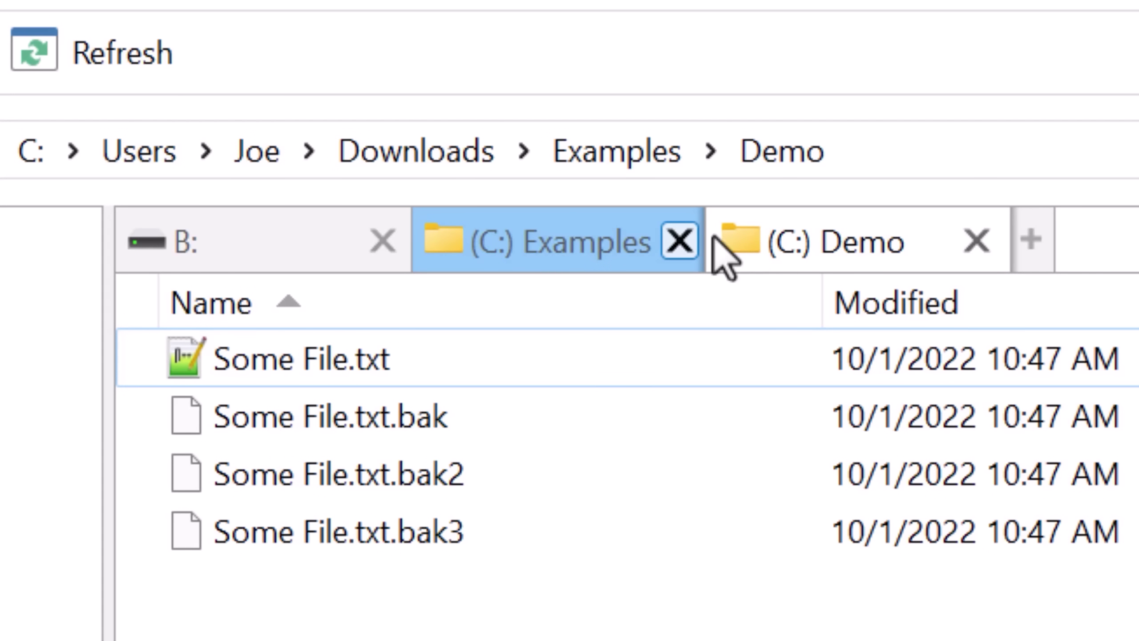
pyautogui.click(975, 240)
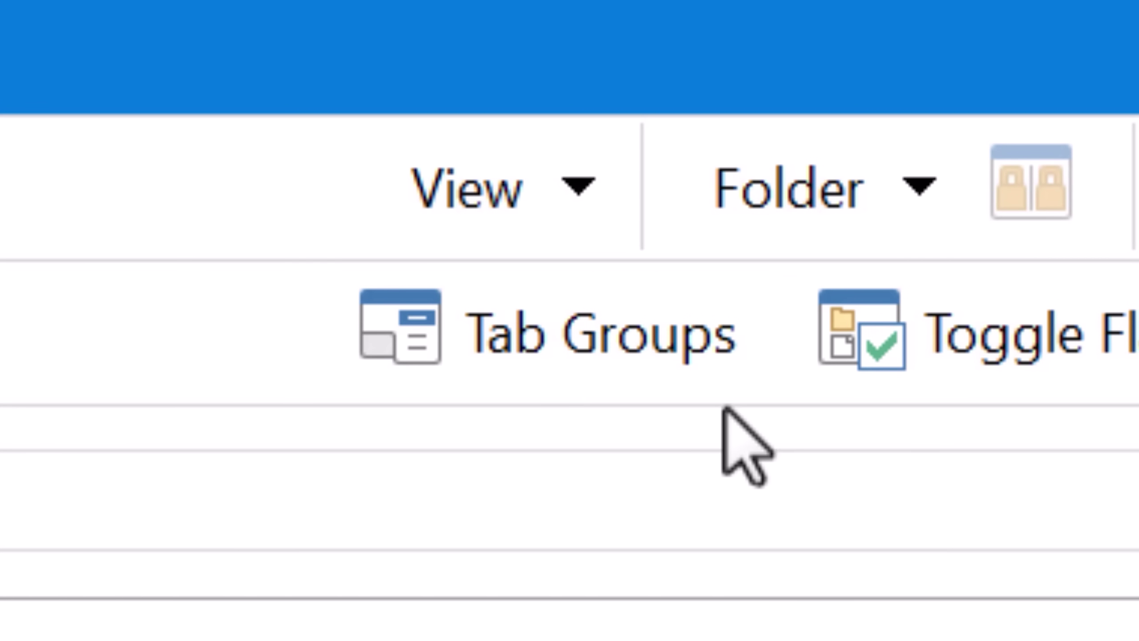
pyautogui.click(693, 313)
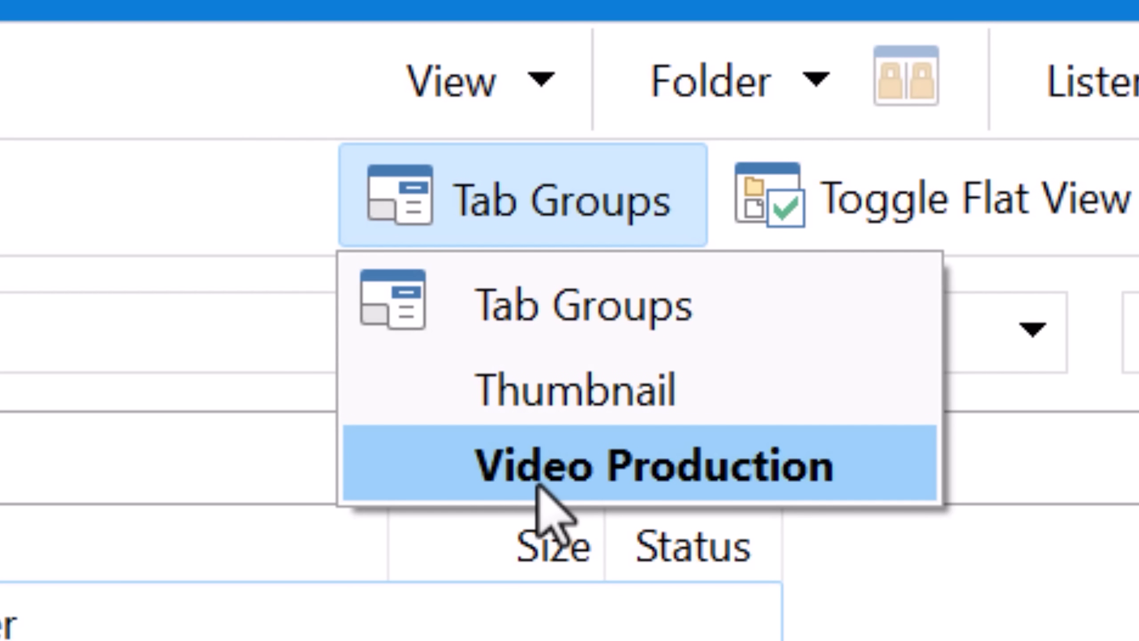
pyautogui.click(880, 472)
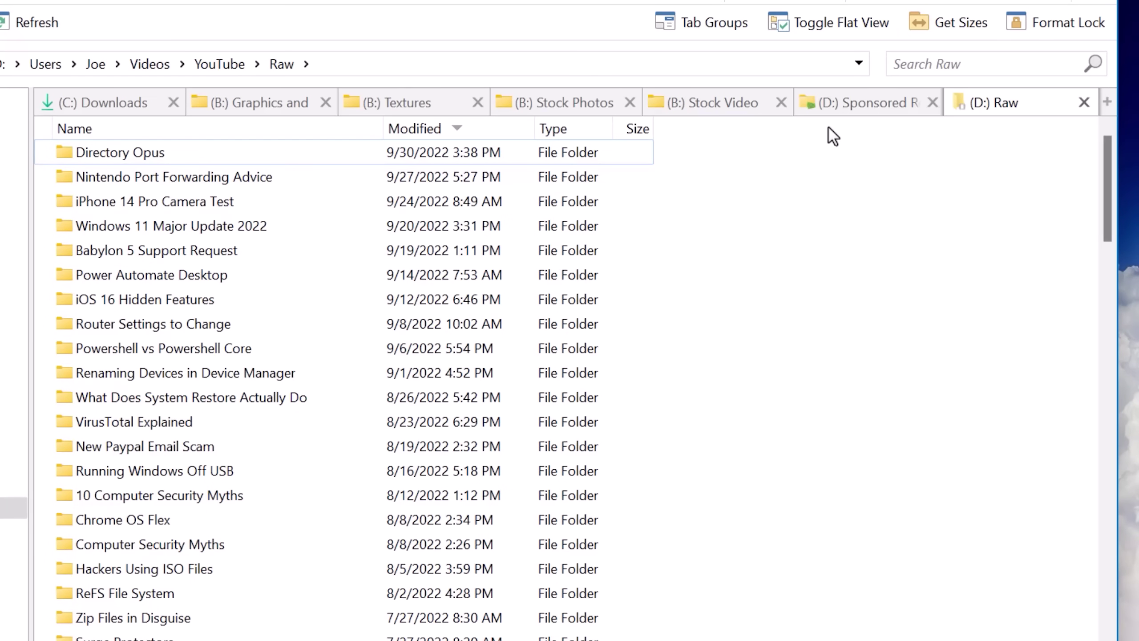
# - Switch to Stock Video, then repeatedly close the Demo tab and restore it with Ctrl+Shift+T
pyautogui.click(705, 111)
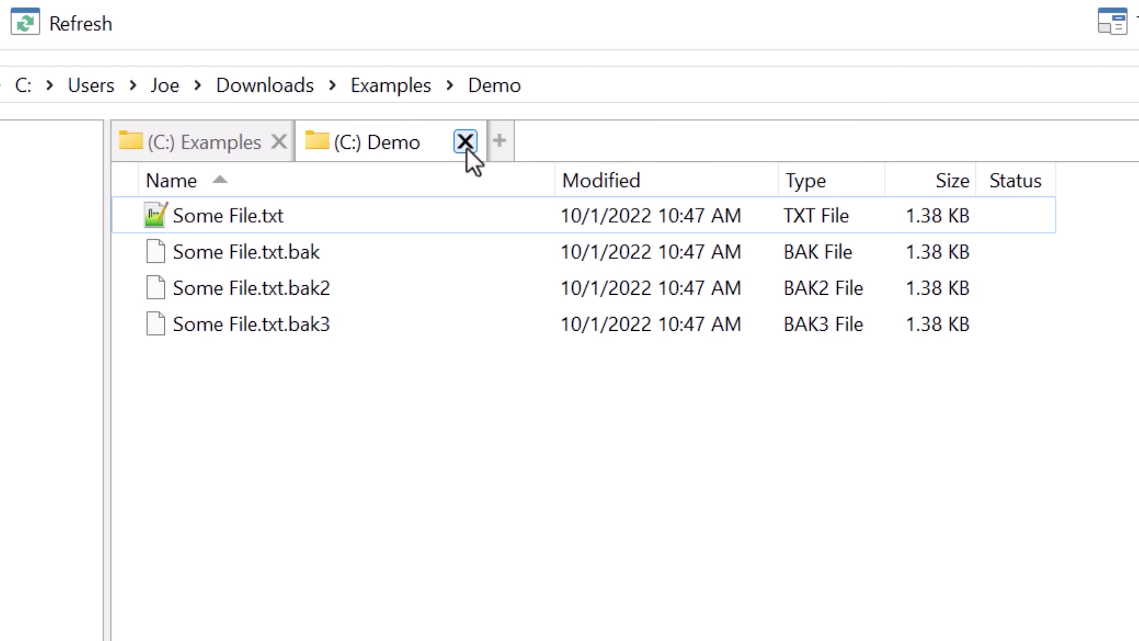
pyautogui.click(465, 142)
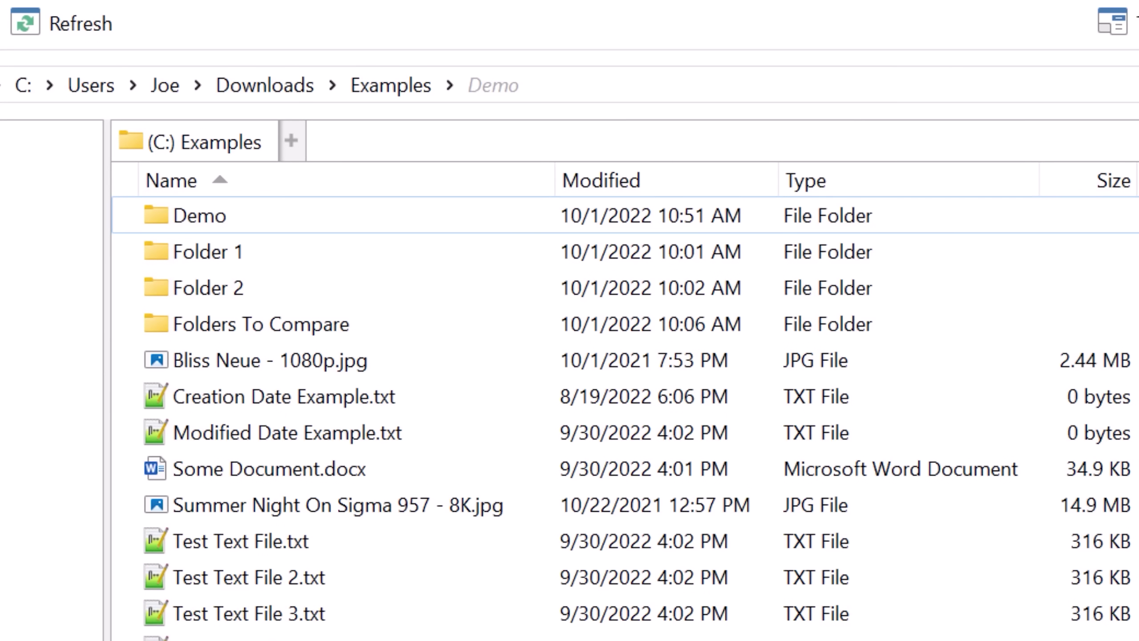
pyautogui.hotkey('ctrl', 'shift', 't')
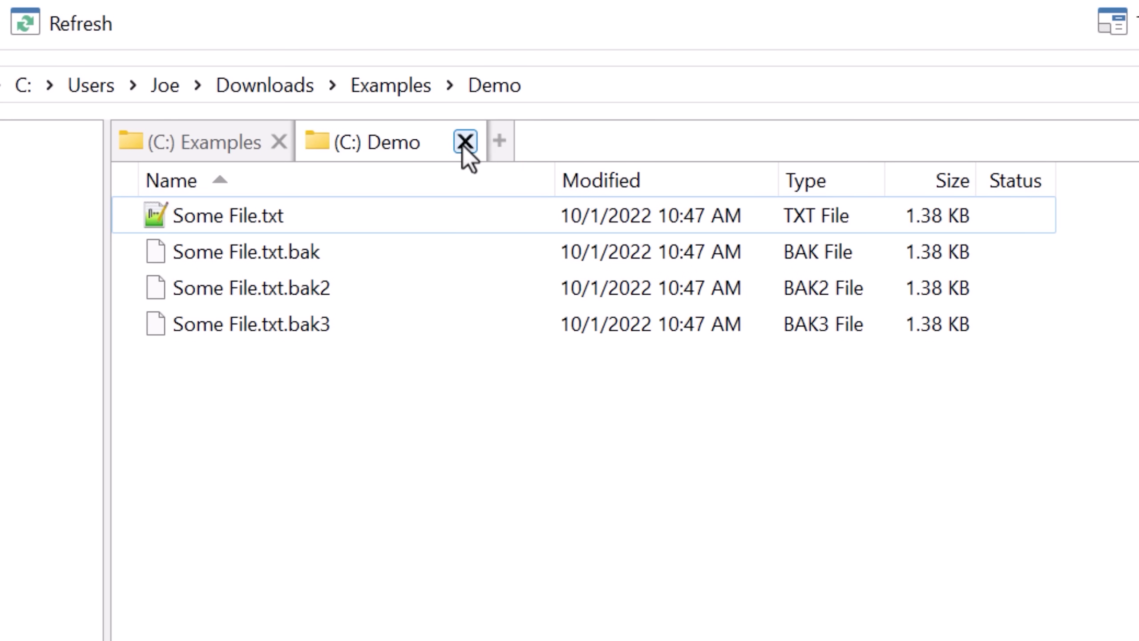
pyautogui.click(465, 143)
pyautogui.hotkey('ctrl', 'shift', 't')
pyautogui.click(465, 142)
pyautogui.hotkey('ctrl', 'shift', 't')
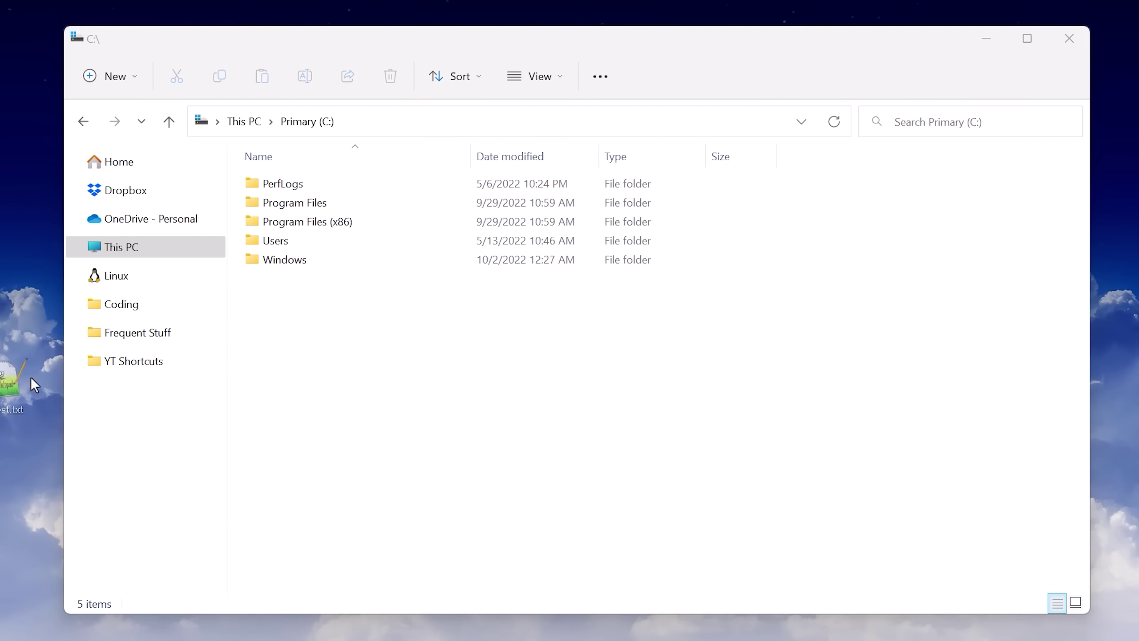
# - Move Test.txt onto the Primary drive with admin permission, then enable five-minute Administrator Mode
pyautogui.moveTo(31, 385)
pyautogui.mouseDown()
pyautogui.moveTo(330, 322)
pyautogui.moveTo(263, 308)
pyautogui.mouseUp()
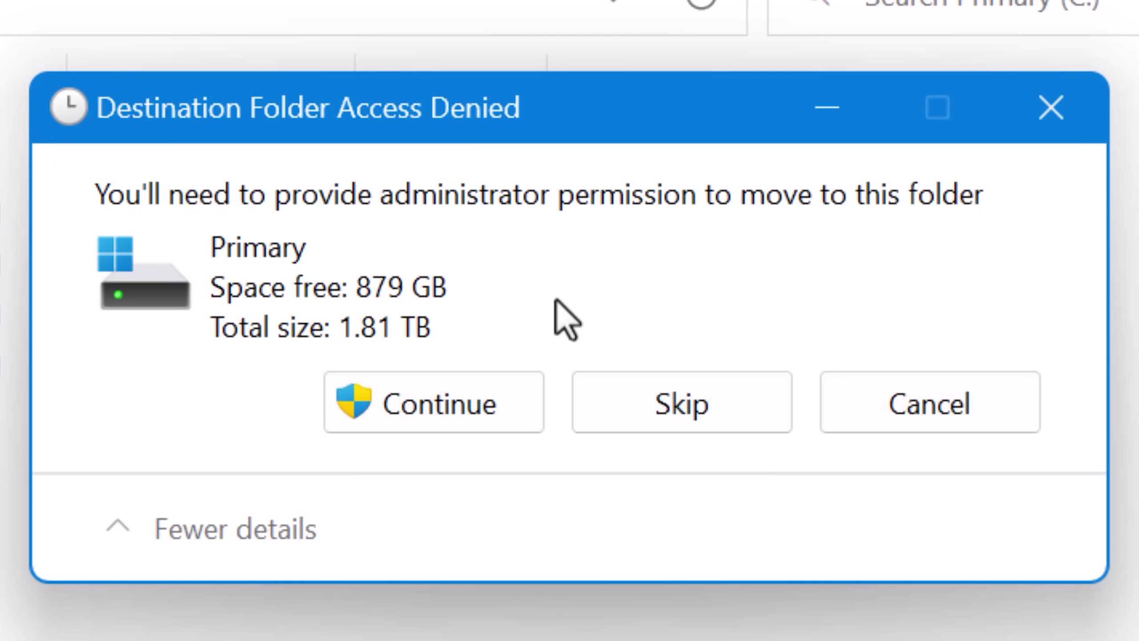
pyautogui.click(515, 427)
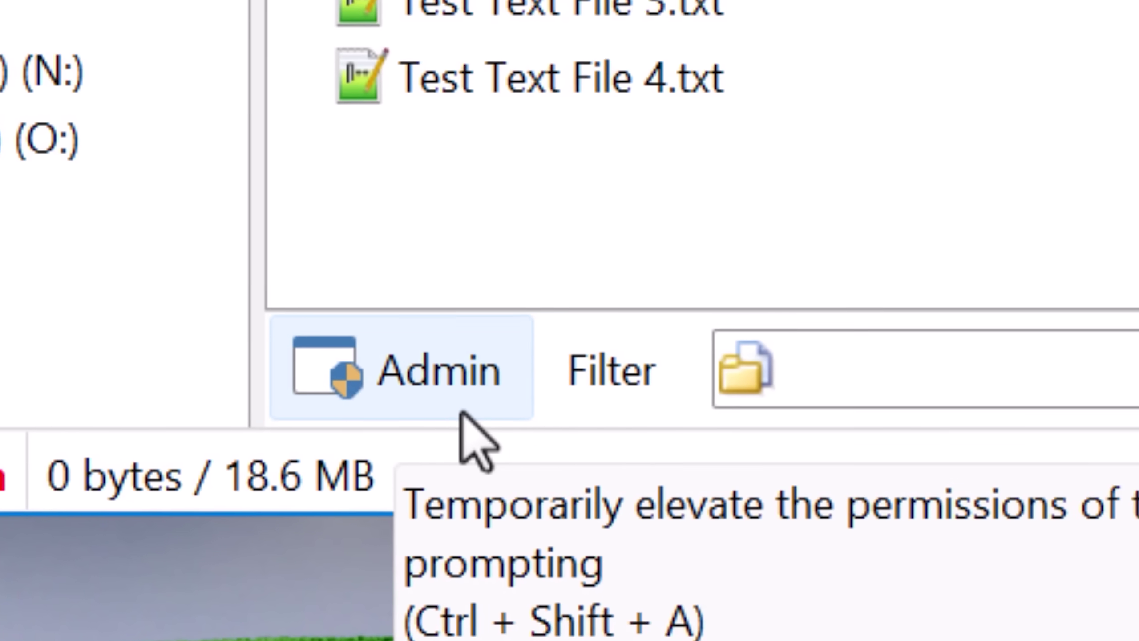
pyautogui.click(503, 360)
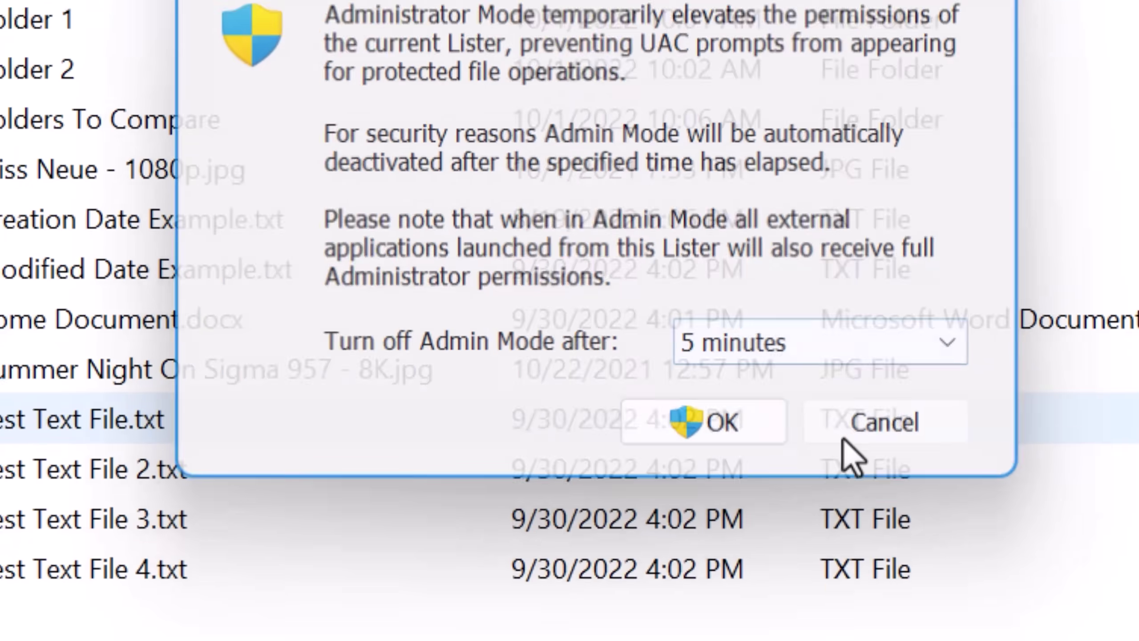
pyautogui.click(823, 567)
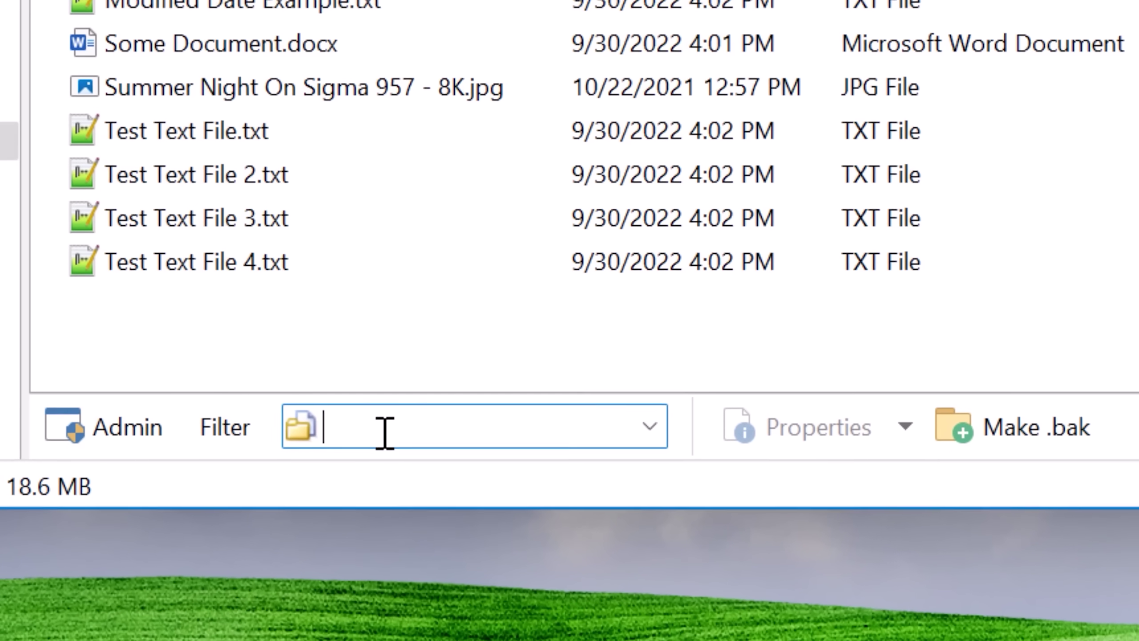
pyautogui.write('test')
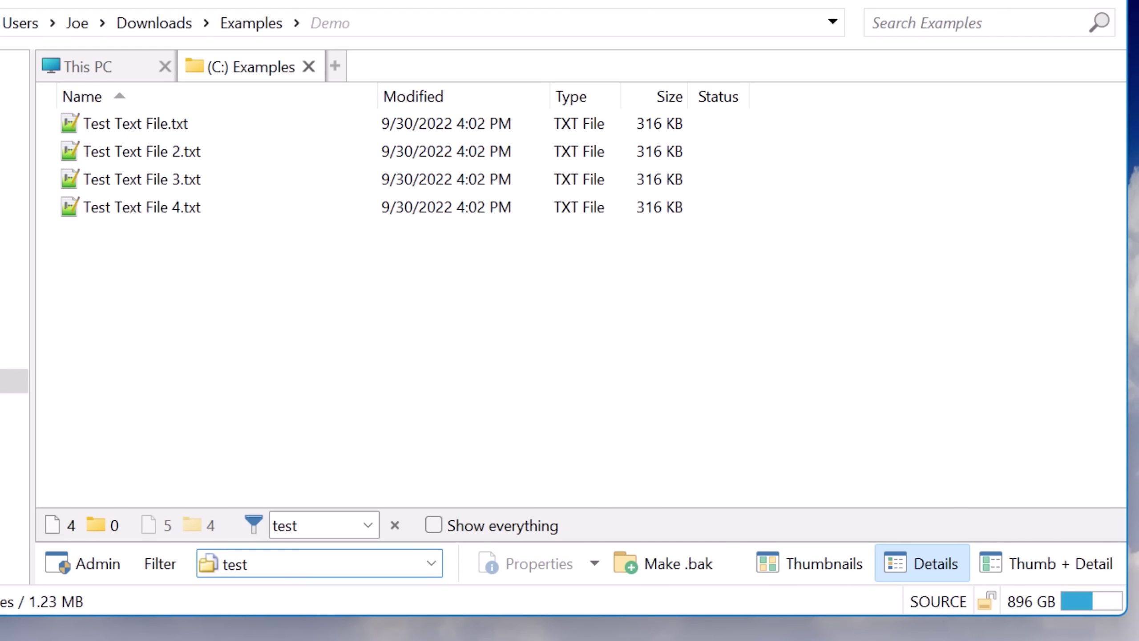
pyautogui.press('BackSpace')
pyautogui.press('BackSpace')
pyautogui.press('BackSpace')
pyautogui.press('BackSpace')
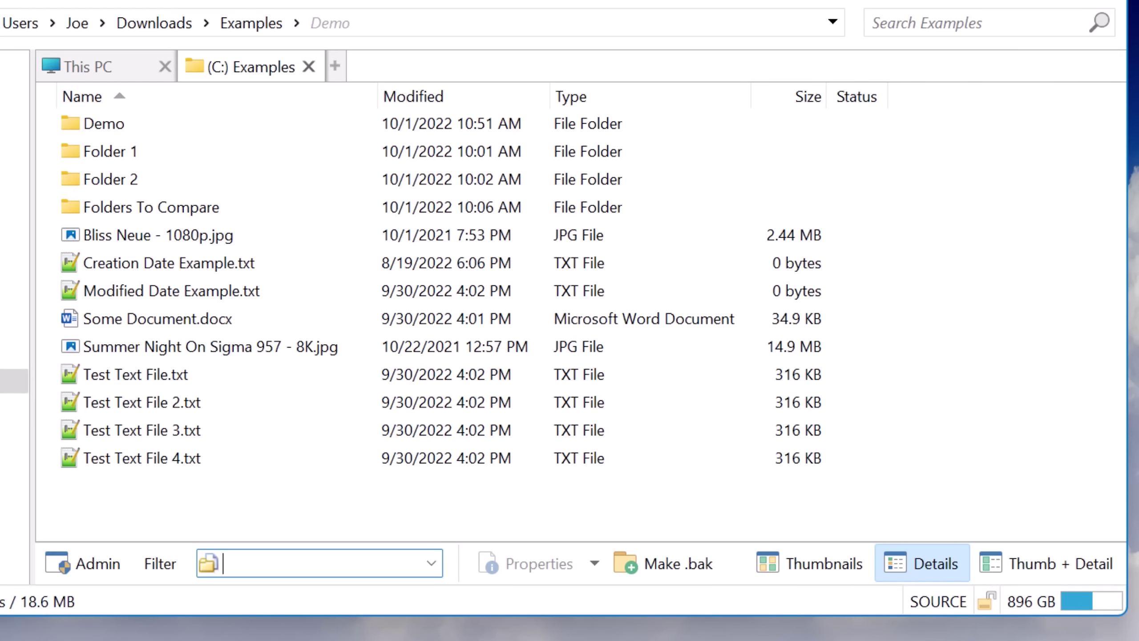
pyautogui.write('jp')
pyautogui.press('BackSpace')
pyautogui.press('BackSpace')
pyautogui.press('BackSpace')
pyautogui.write('te')
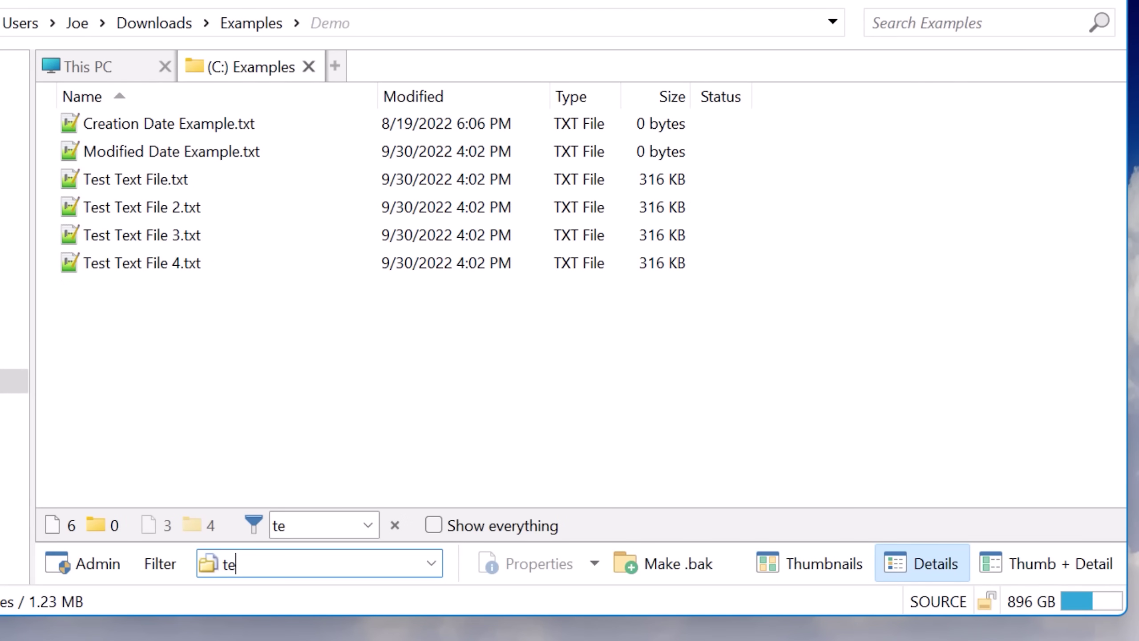
pyautogui.write('x')
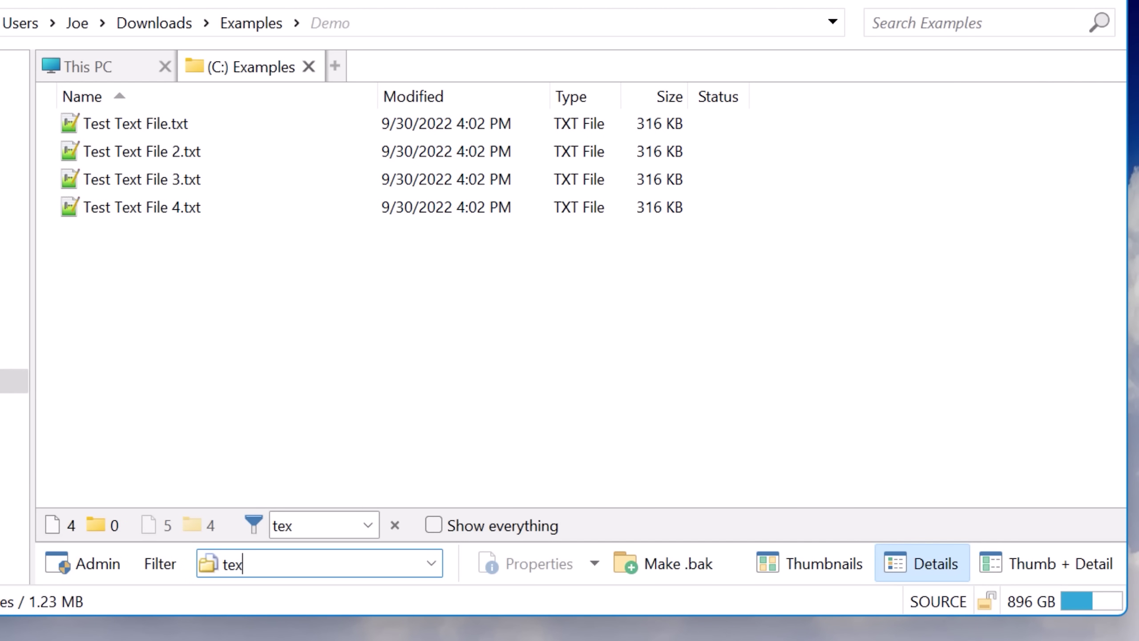
pyautogui.press('BackSpace')
pyautogui.press('BackSpace')
pyautogui.press('BackSpace')
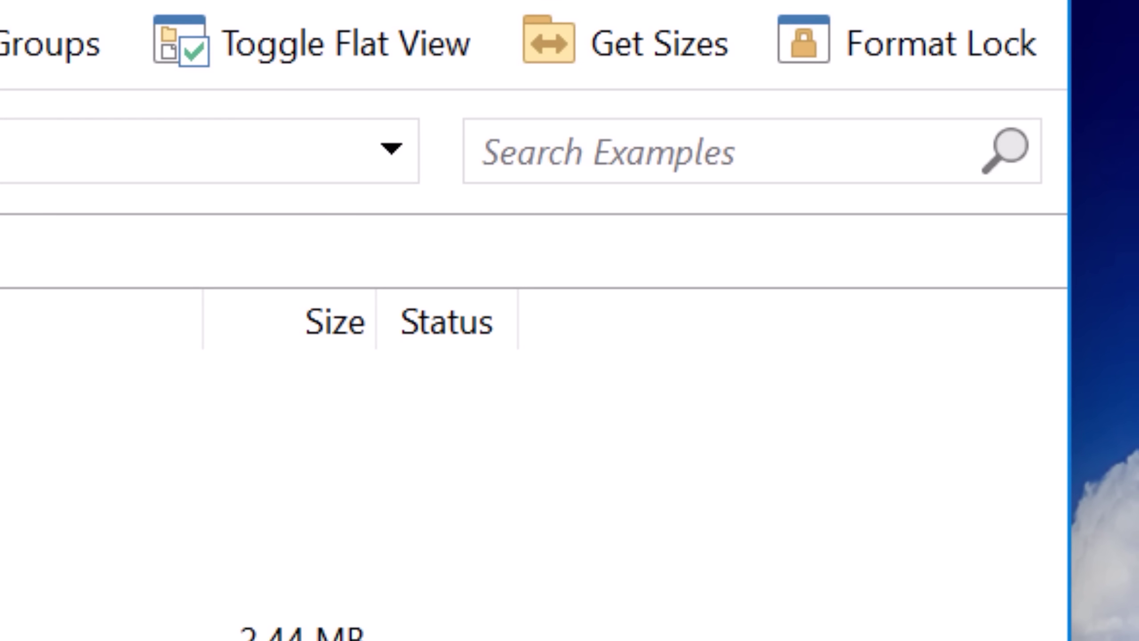
pyautogui.click(682, 146)
pyautogui.write('test')
pyautogui.press('Return')
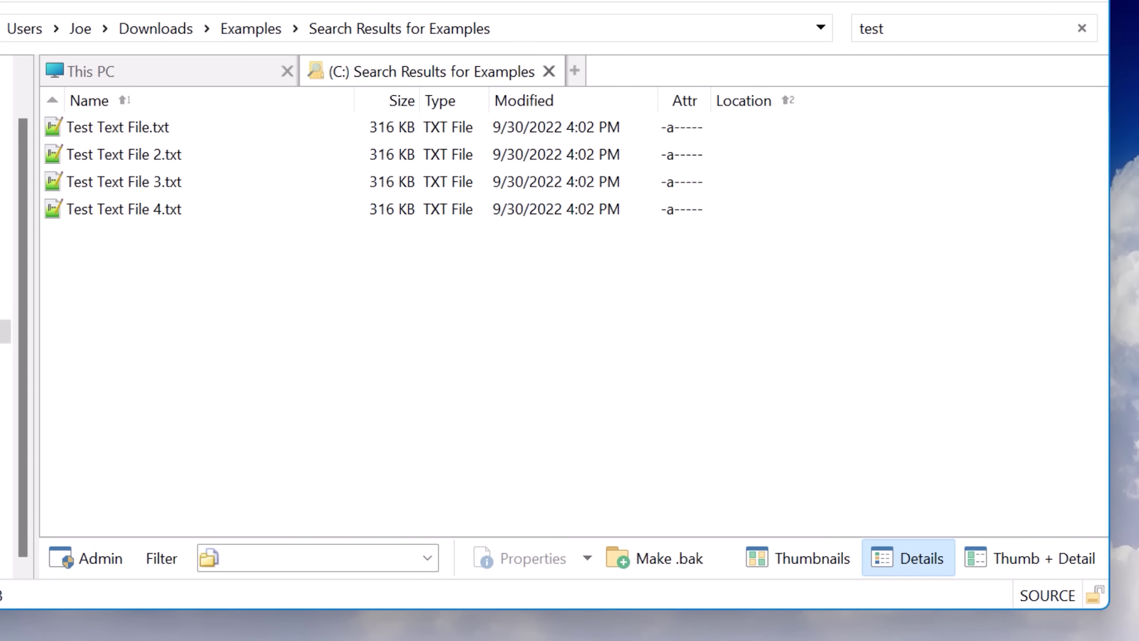
pyautogui.press('BackSpace')
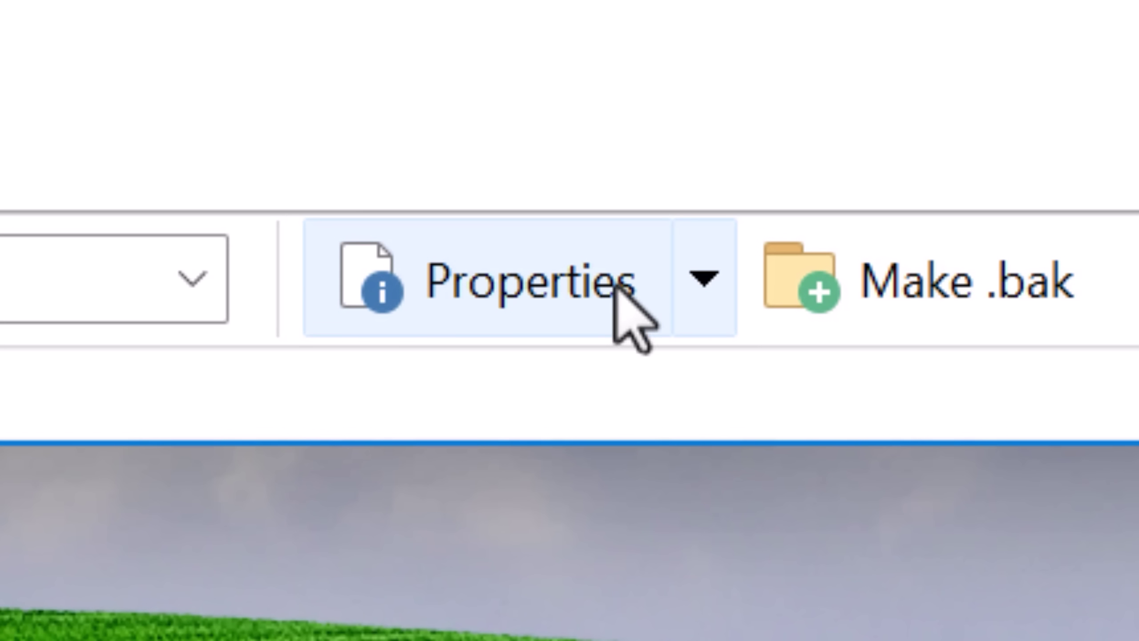
# - View the Properties of Test Text File 3.txt and close the window
pyautogui.click(692, 284)
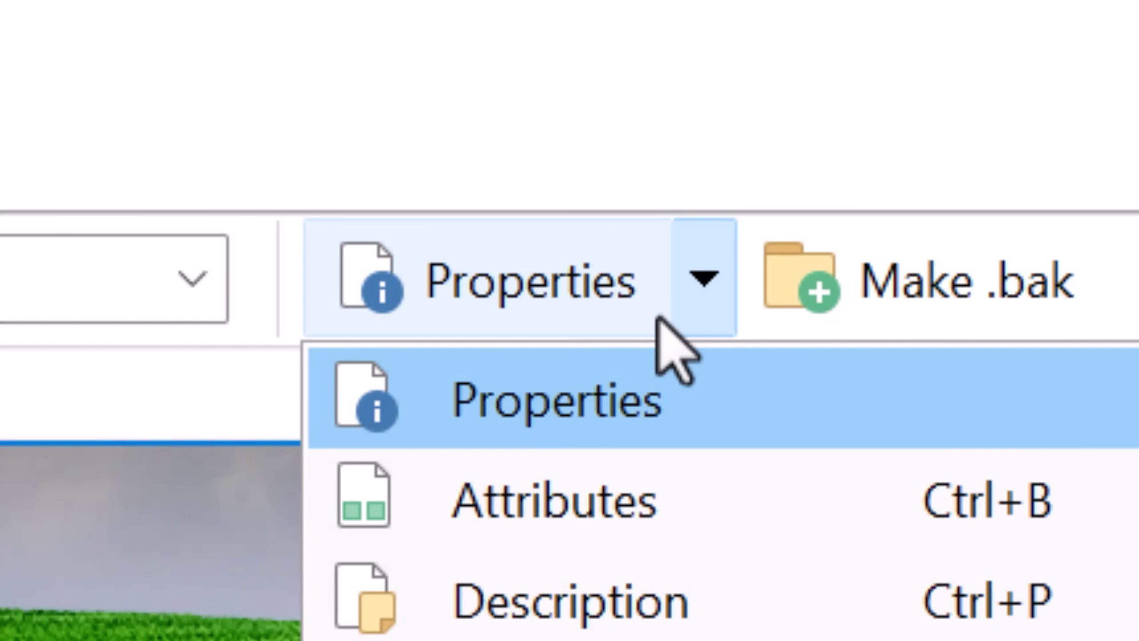
pyautogui.click(663, 378)
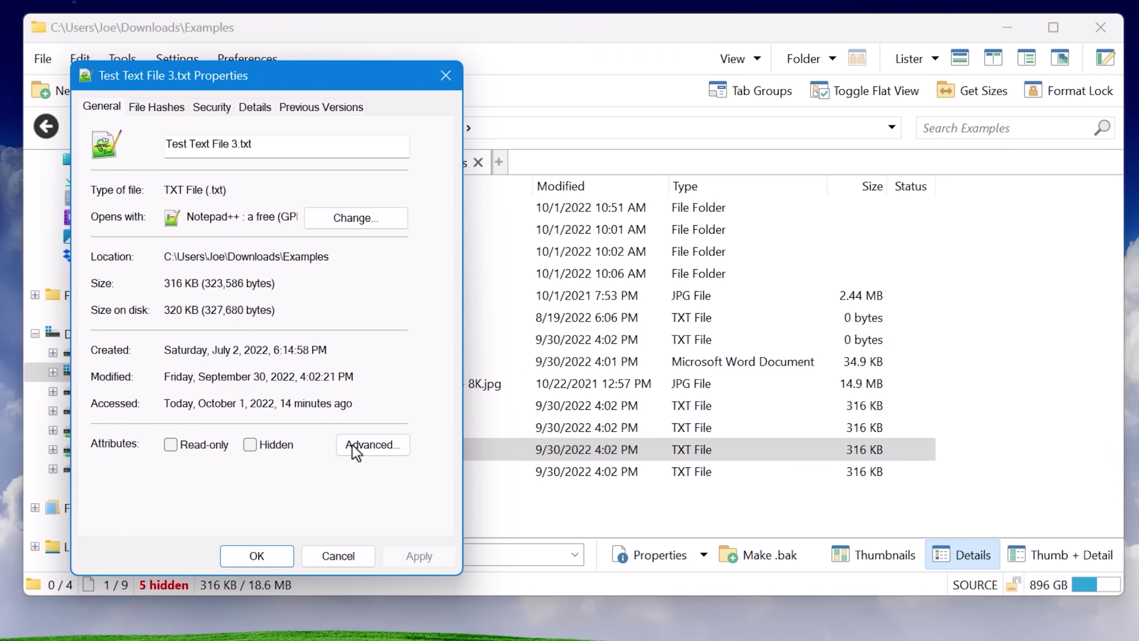
pyautogui.click(352, 553)
# - Inspect the Attributes and timestamps dialog, toggling 'Change attributes to' on and off, then cancel
pyautogui.click(702, 555)
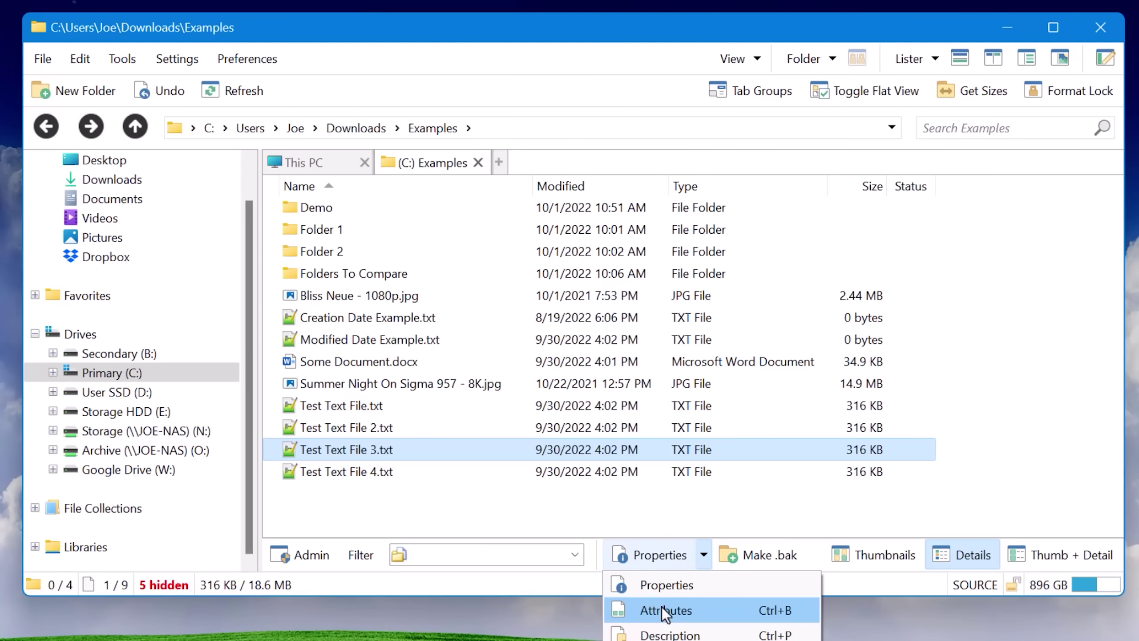
pyautogui.click(663, 609)
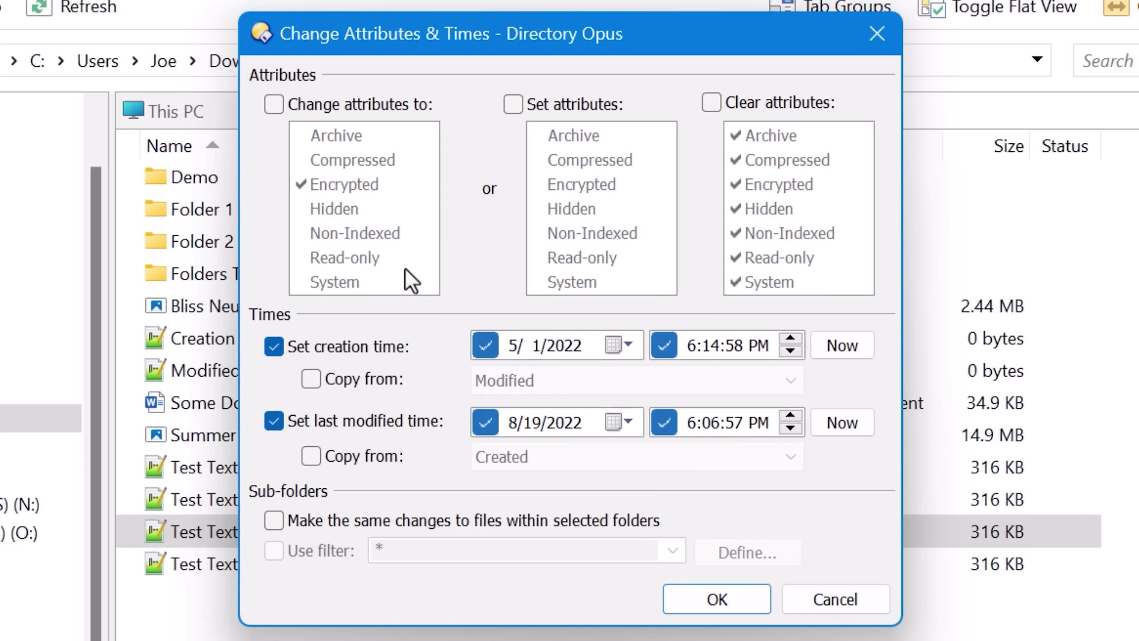
pyautogui.click(348, 108)
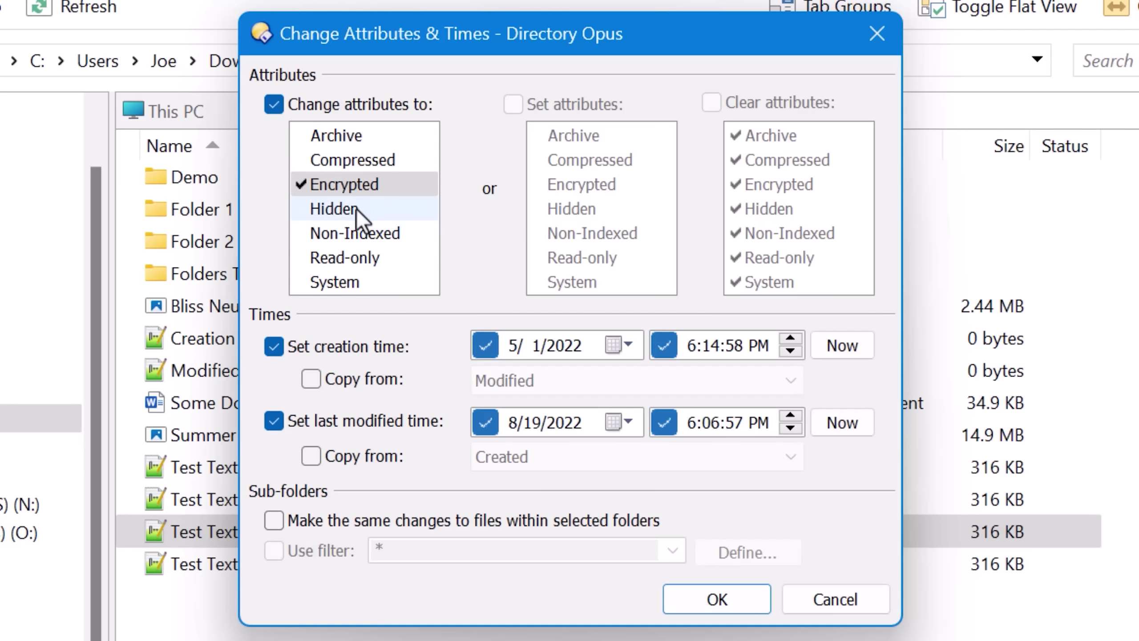
pyautogui.click(338, 107)
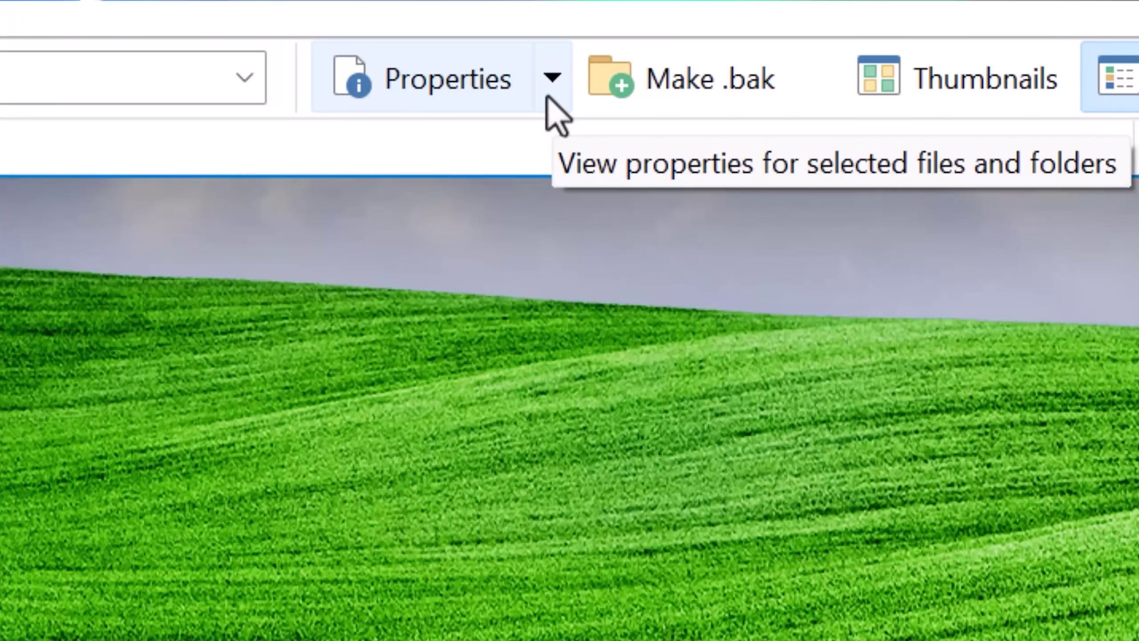
pyautogui.click(552, 81)
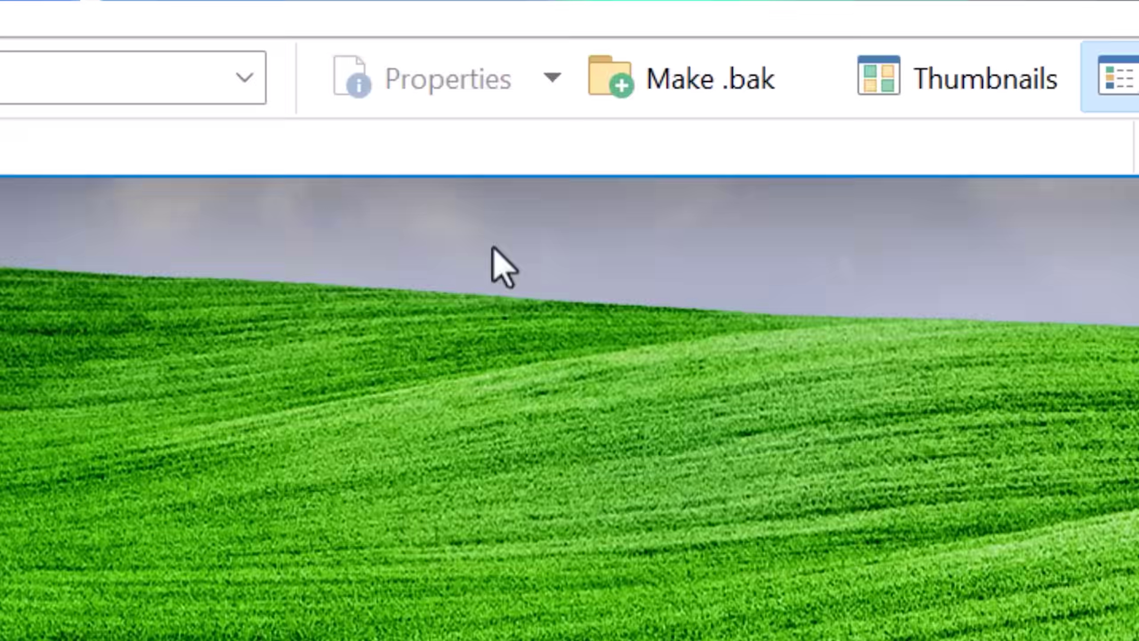
# - Apply Modified Date From Created to Modified Date Example.txt
pyautogui.click(551, 79)
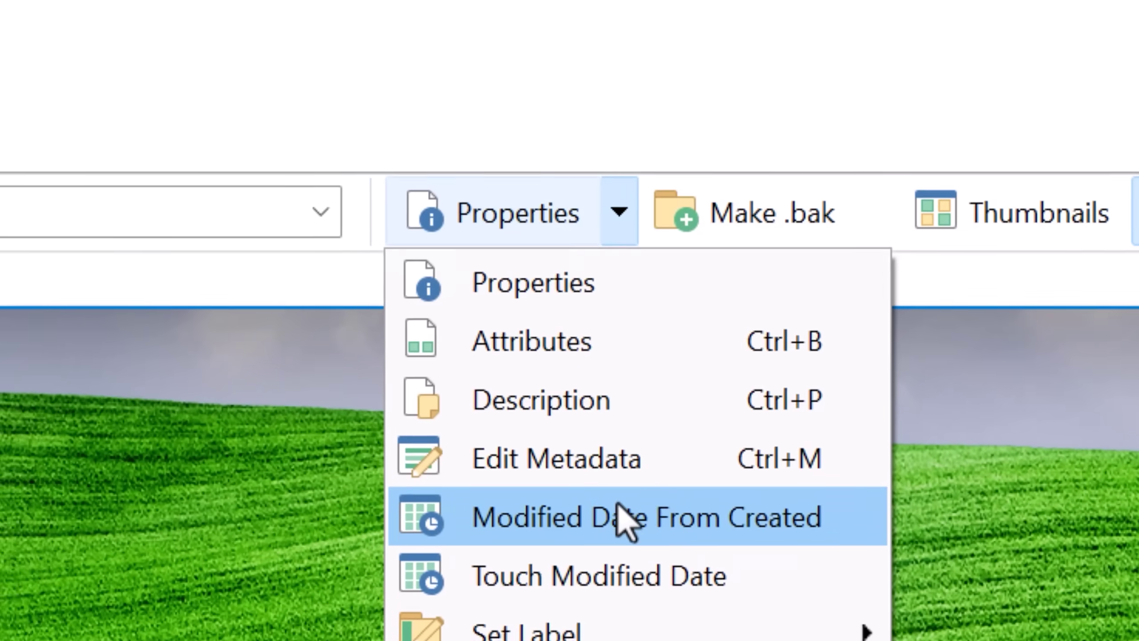
pyautogui.click(614, 392)
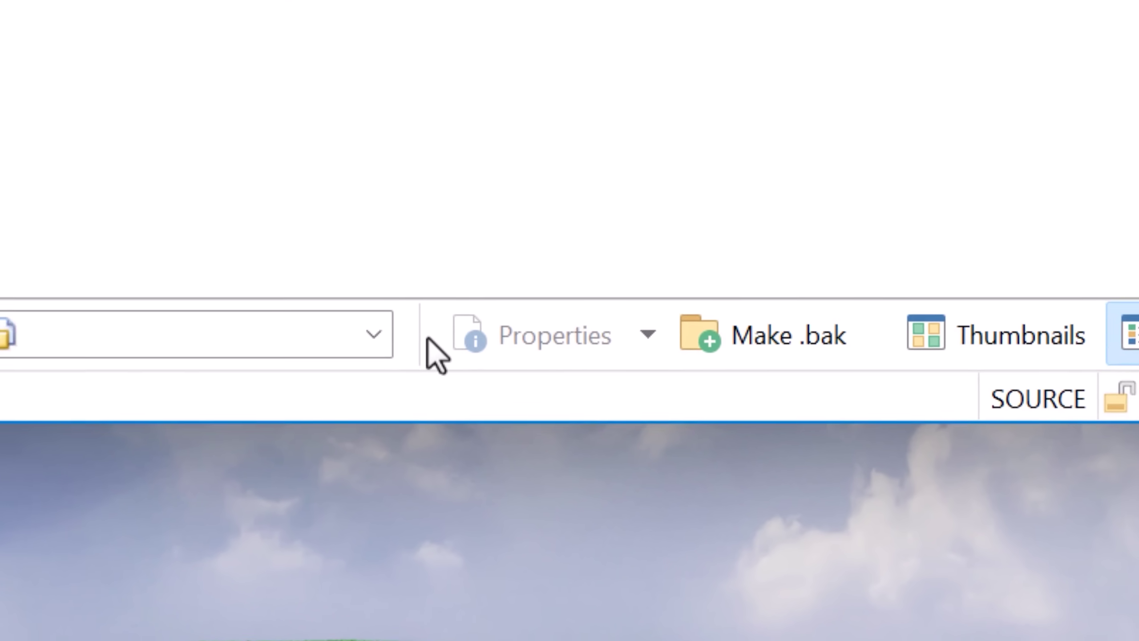
# - Enter toolbar Customize mode, reposition a button and toggle the Drives toolbar
pyautogui.rightClick(345, 257)
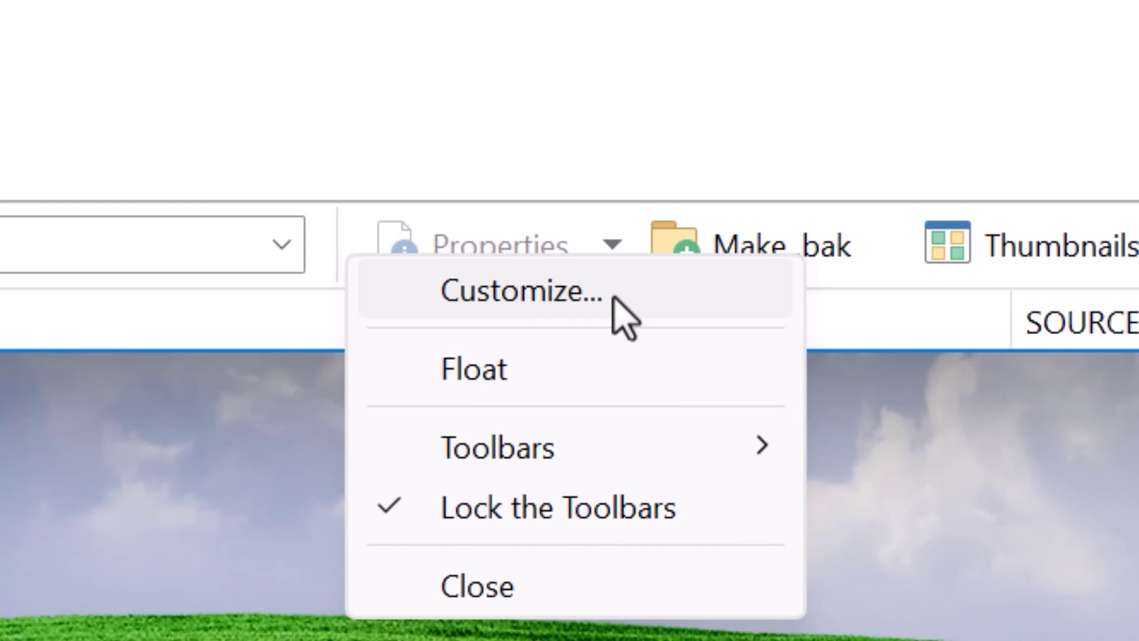
pyautogui.click(623, 312)
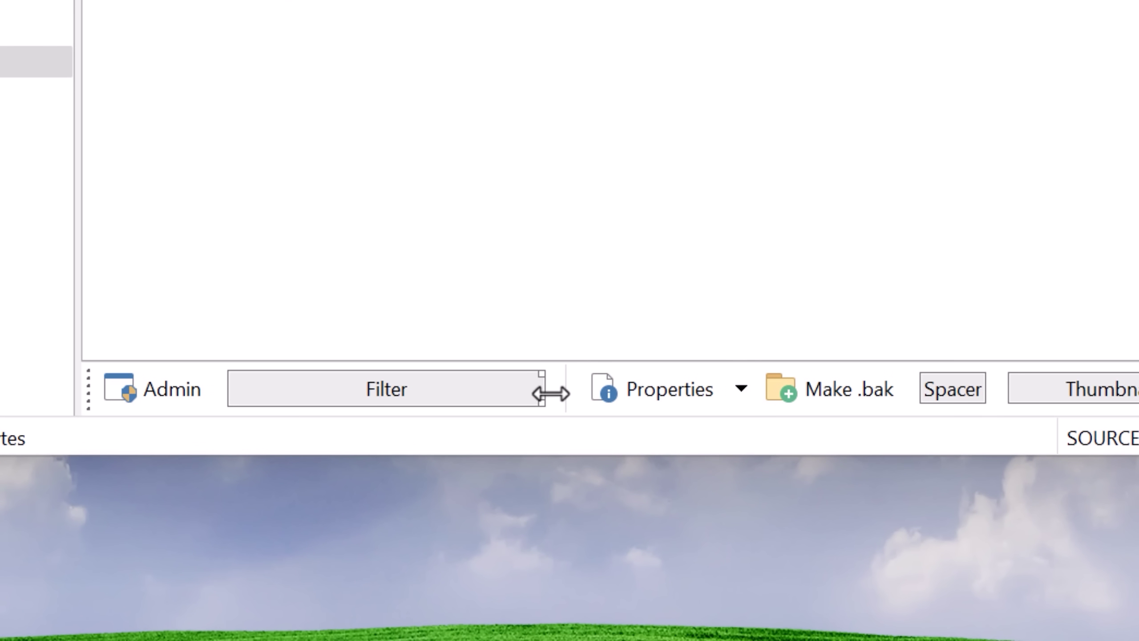
pyautogui.moveTo(832, 392)
pyautogui.mouseDown()
pyautogui.moveTo(735, 308)
pyautogui.moveTo(721, 318)
pyautogui.mouseUp()
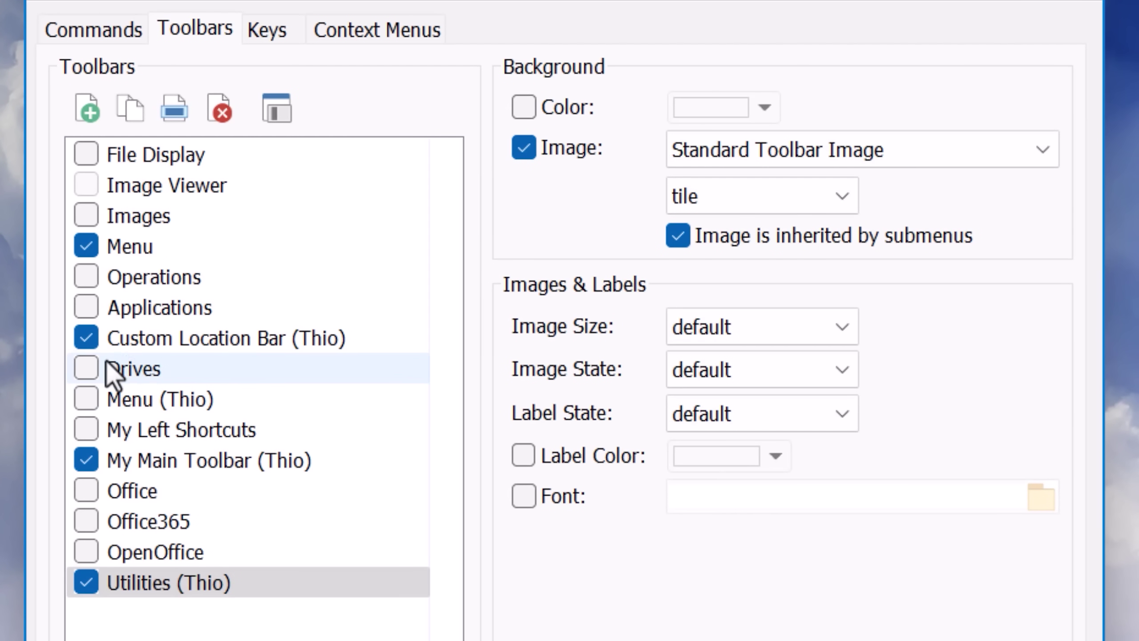
pyautogui.click(86, 369)
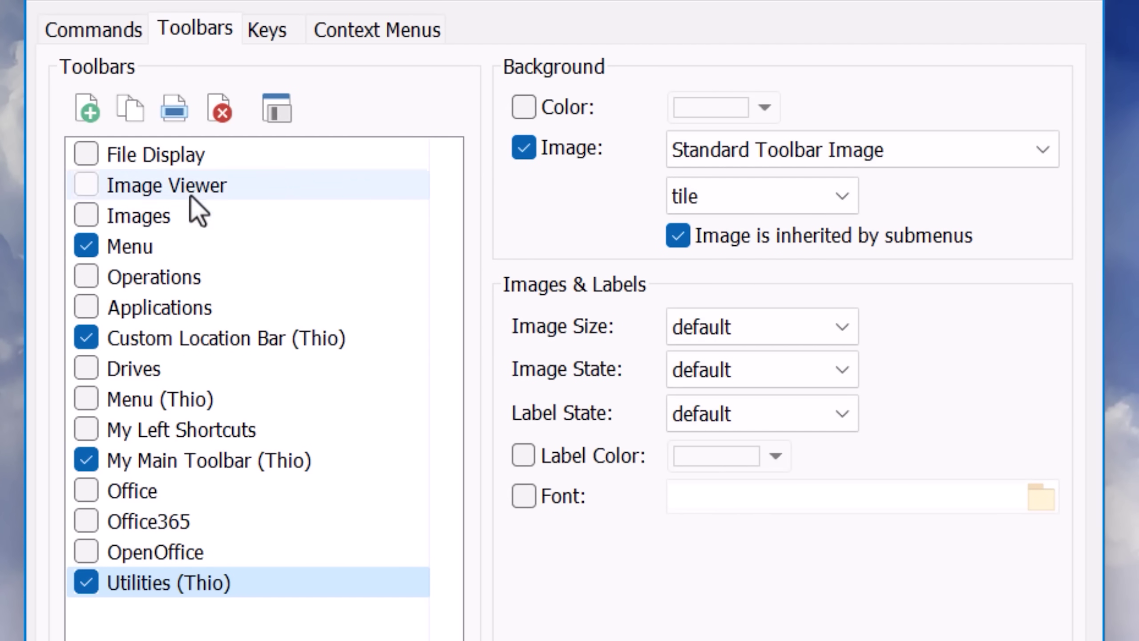
# - Browse the Commands catalogue, expanding the File and File Commands categories
pyautogui.click(103, 32)
pyautogui.click(67, 139)
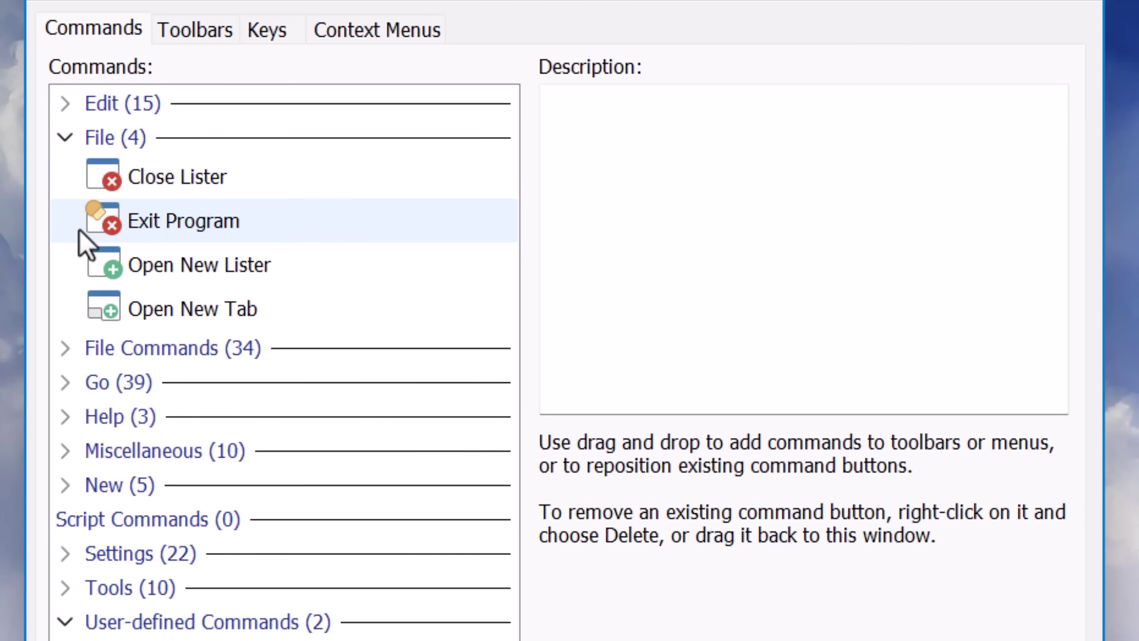
pyautogui.click(68, 345)
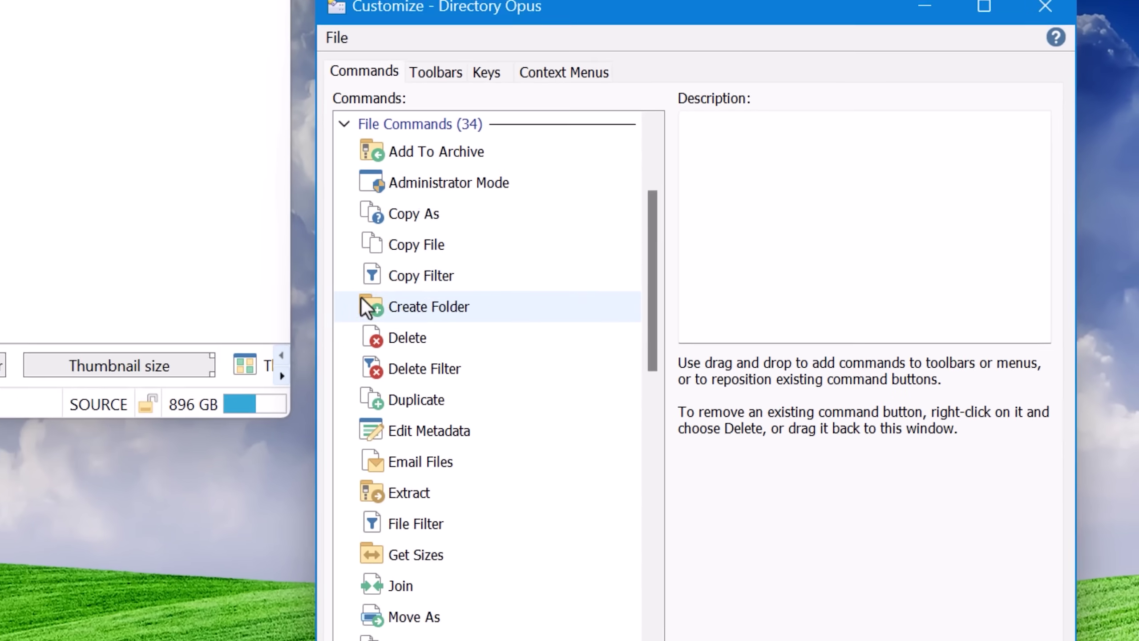
pyautogui.scroll(-5, 369, 306)
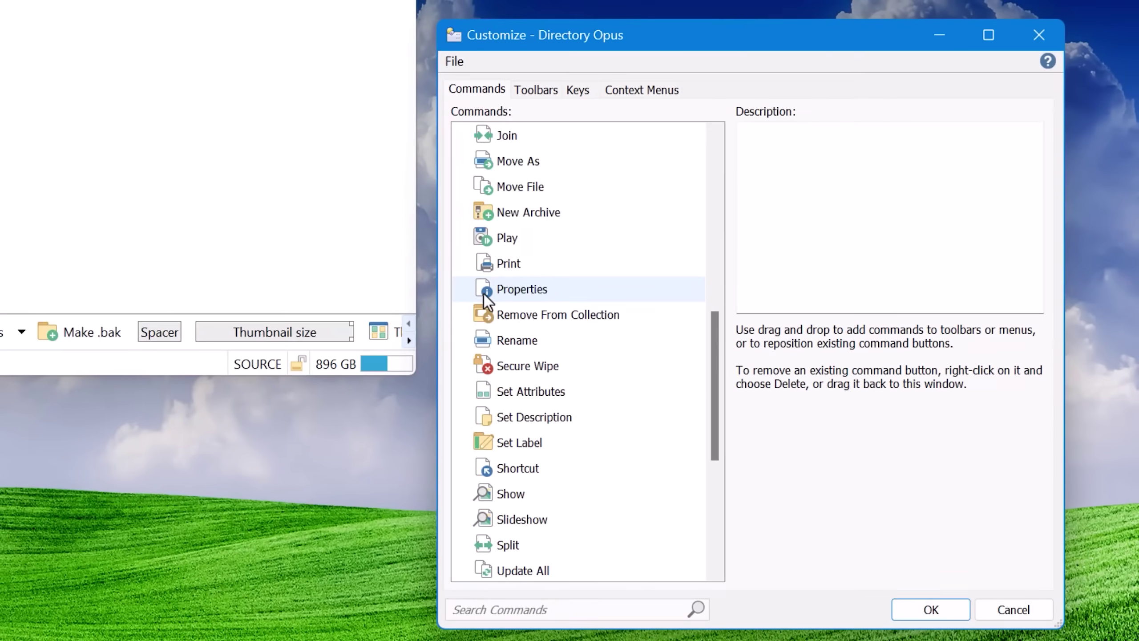
pyautogui.scroll(-3, 470, 287)
pyautogui.scroll(8, 470, 288)
pyautogui.scroll(1, 475, 258)
pyautogui.scroll(2, 465, 160)
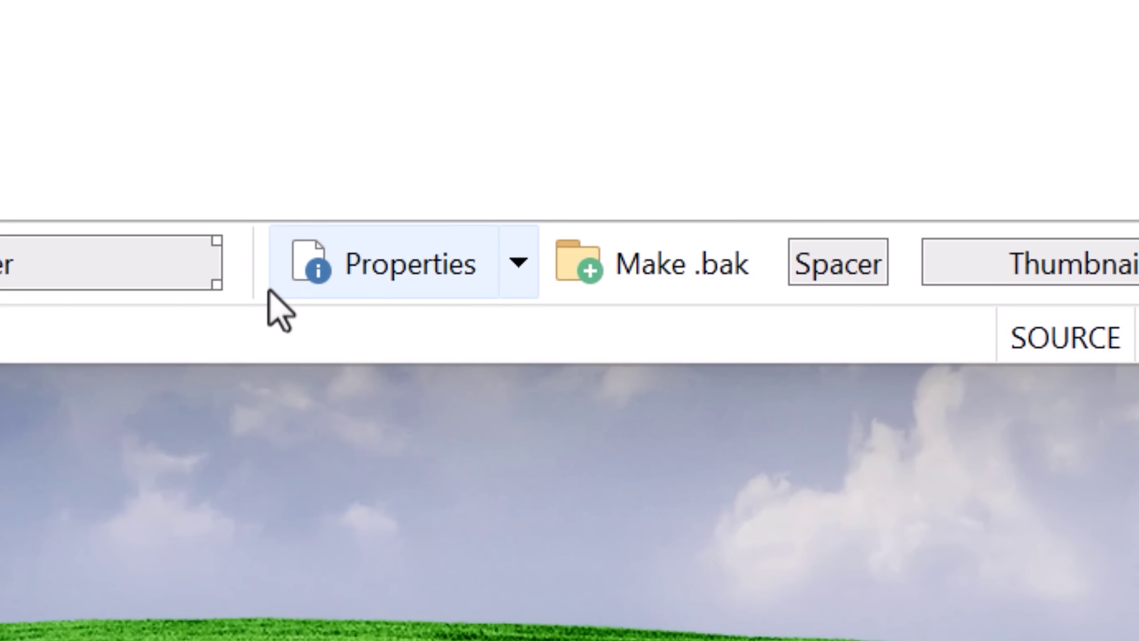
# - Copy the Properties toolbar command from its customize context menu
pyautogui.rightClick(467, 268)
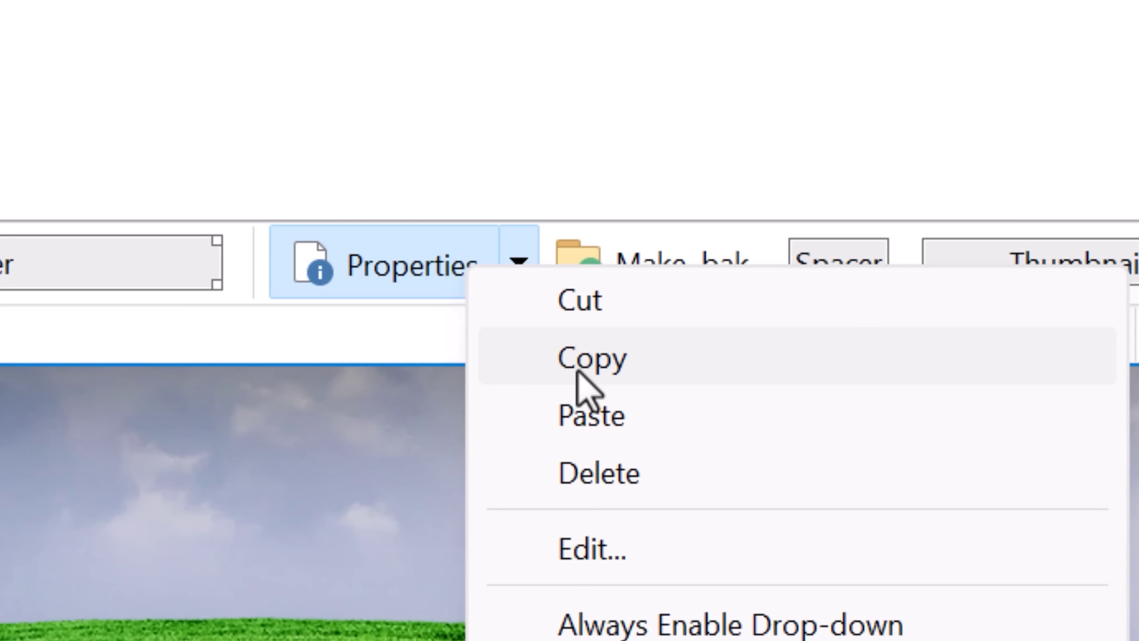
pyautogui.click(579, 383)
pyautogui.rightClick(540, 293)
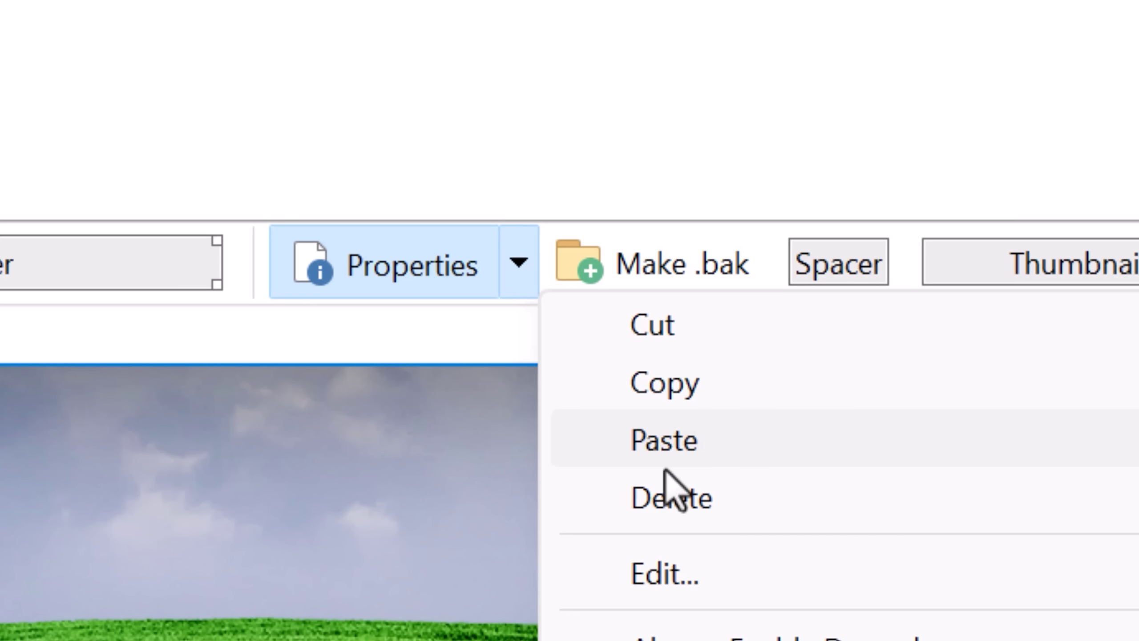
pyautogui.press('Escape')
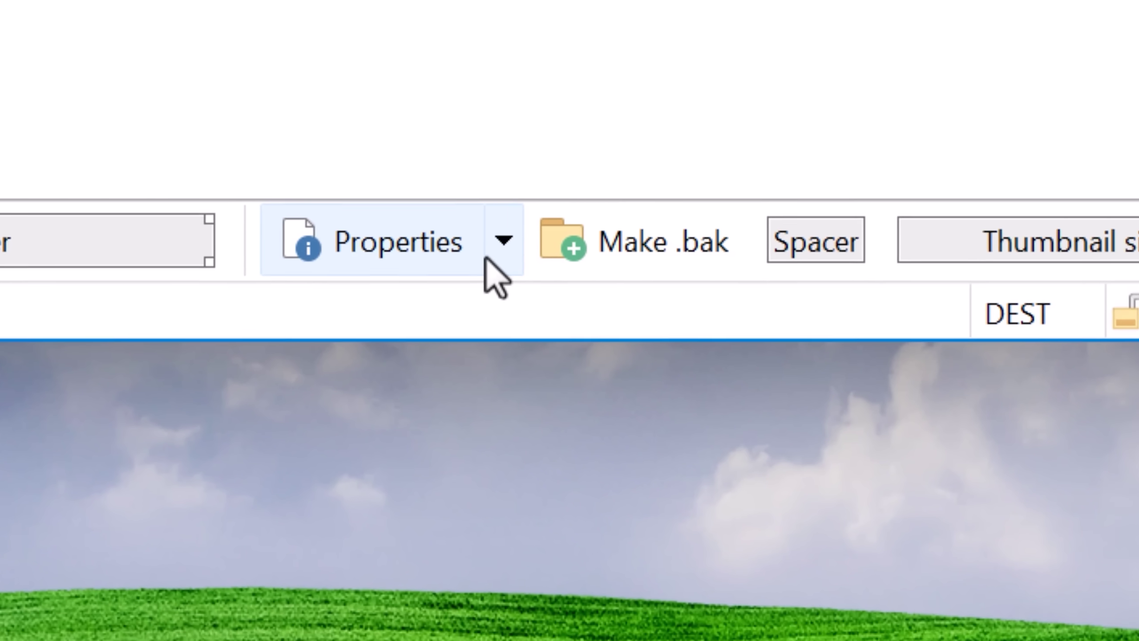
# - Bring up the Command Editor for Modified Date From Created
pyautogui.click(399, 89)
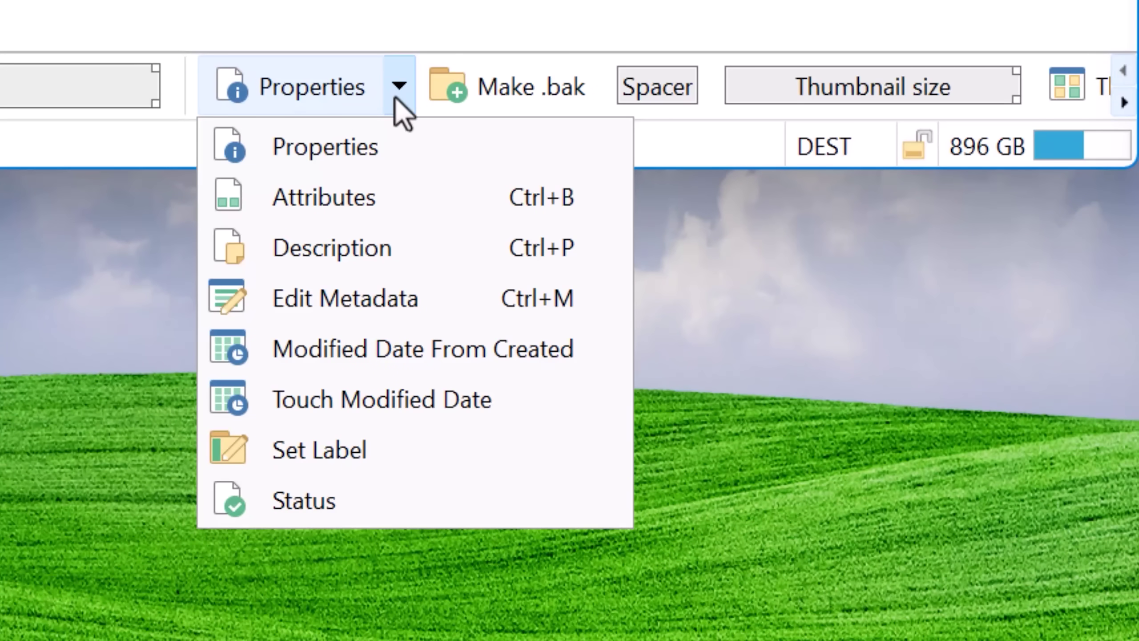
pyautogui.rightClick(353, 361)
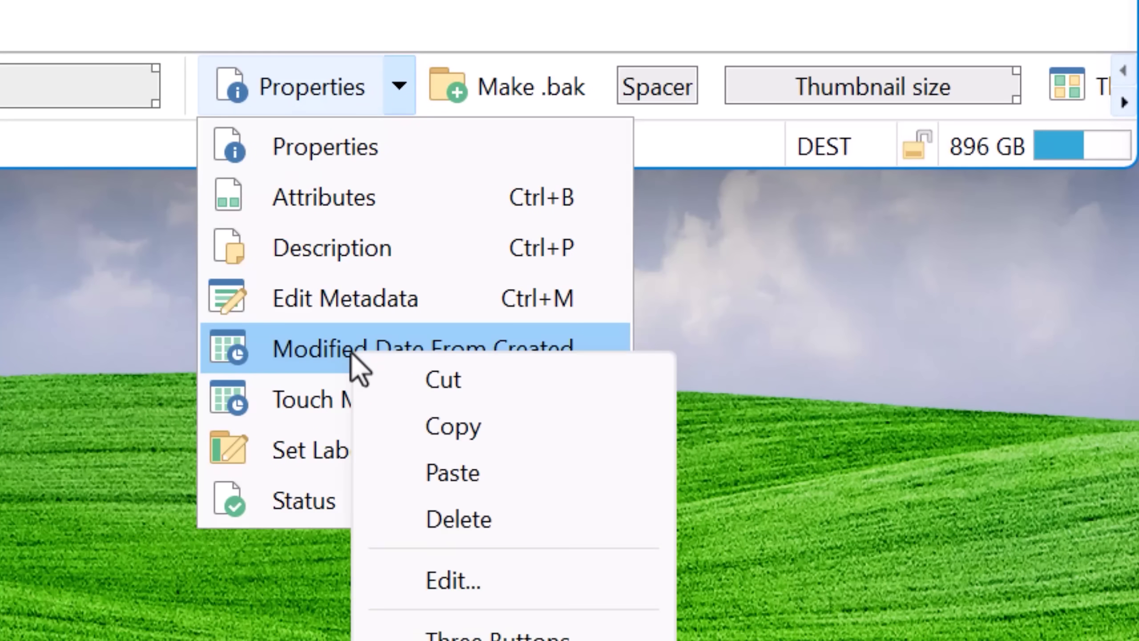
pyautogui.click(438, 583)
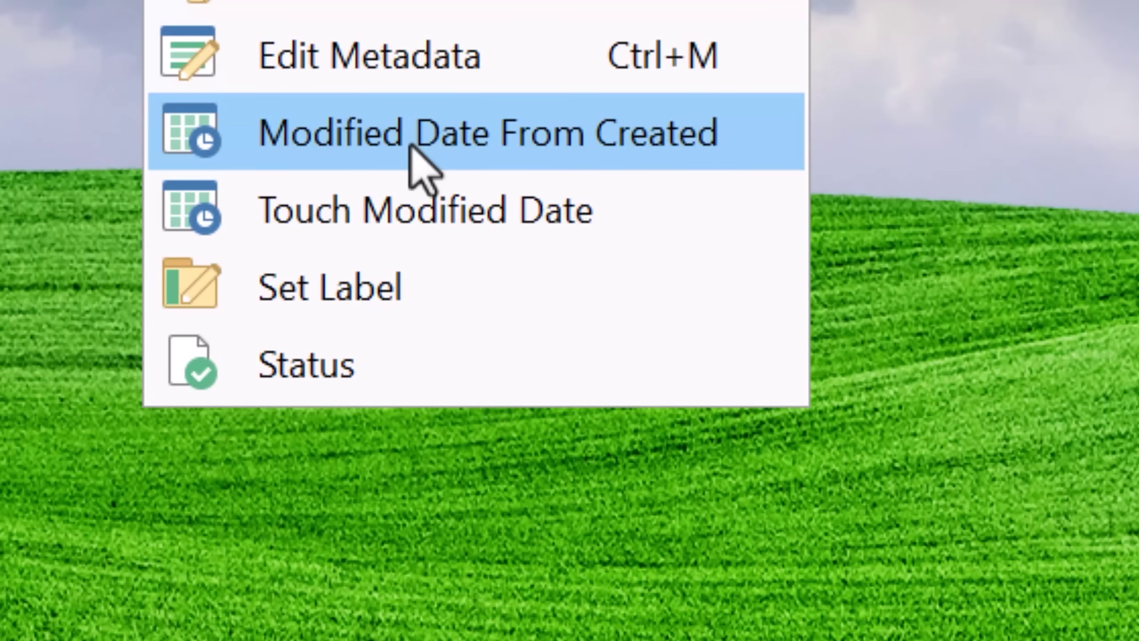
# - Edit the Touch Modified Date command, whose function is SetAttr MODIFIED=now
pyautogui.rightClick(453, 193)
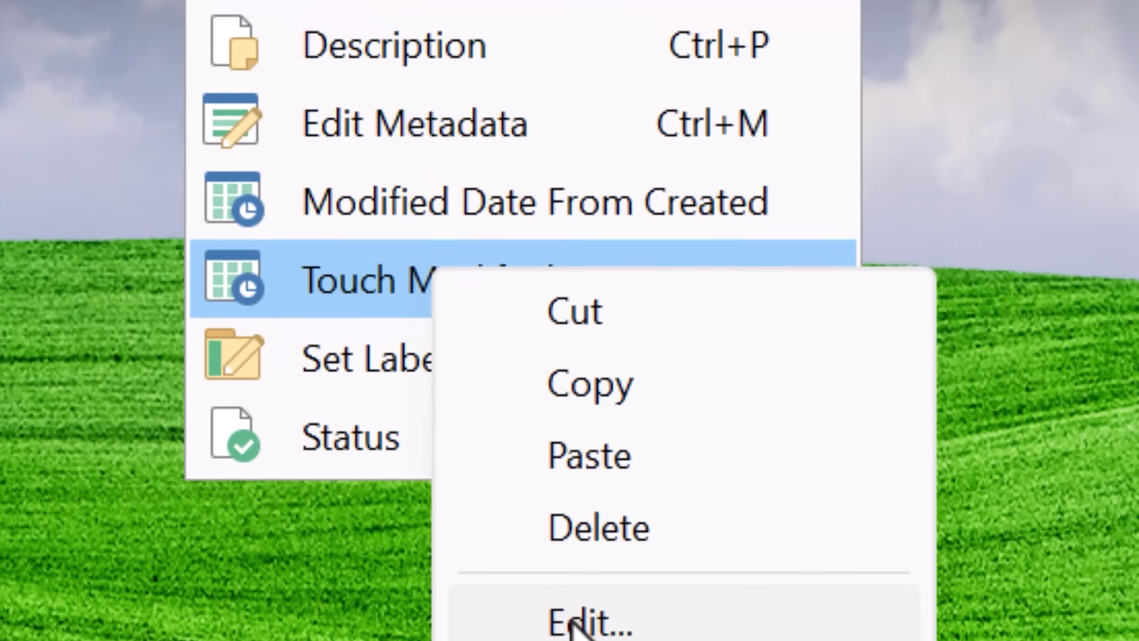
pyautogui.click(543, 548)
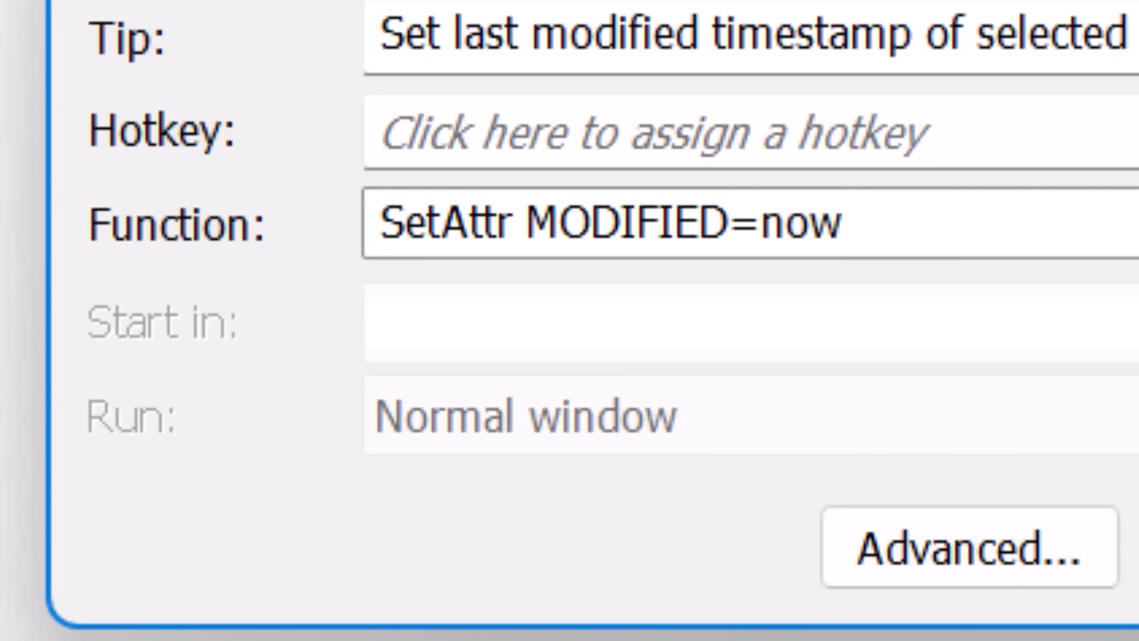
pyautogui.click(941, 229)
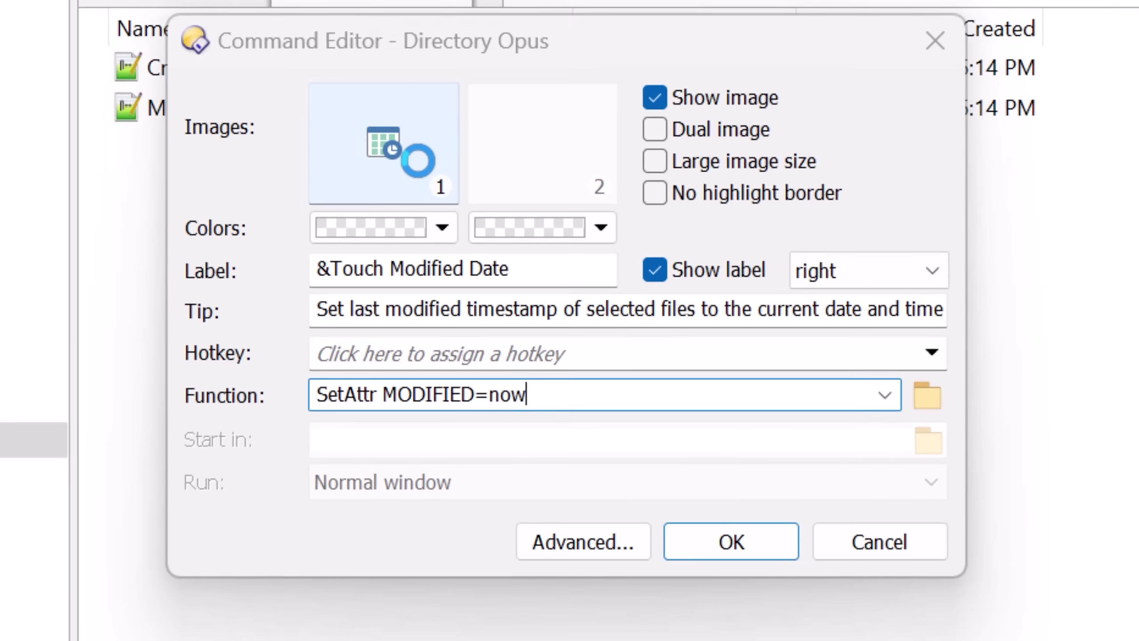
# - Browse the Select Icon set for Touch Modified Date and close the chooser
pyautogui.click(317, 209)
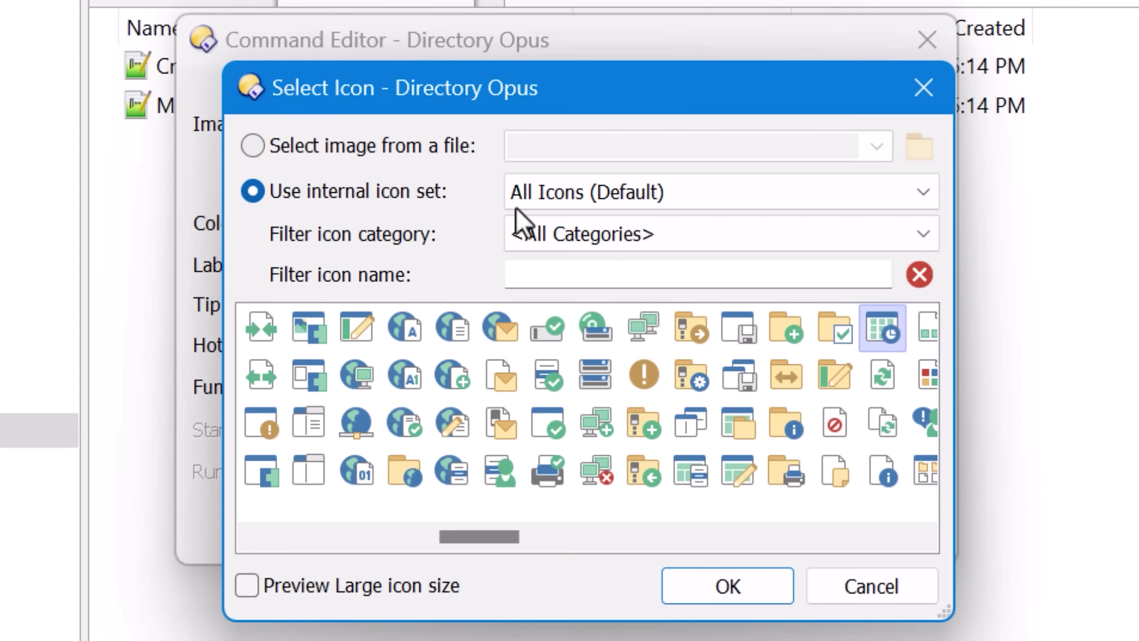
pyautogui.click(879, 570)
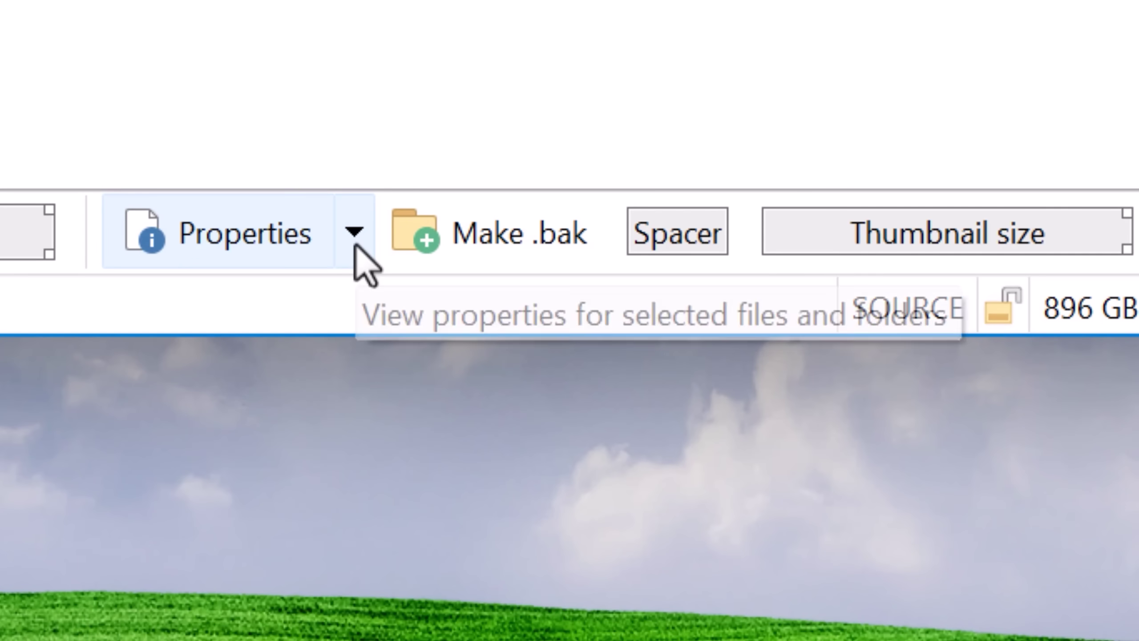
# - Bring up the Make .bak command's editor to read its JScript backup script
pyautogui.rightClick(475, 247)
pyautogui.click(591, 517)
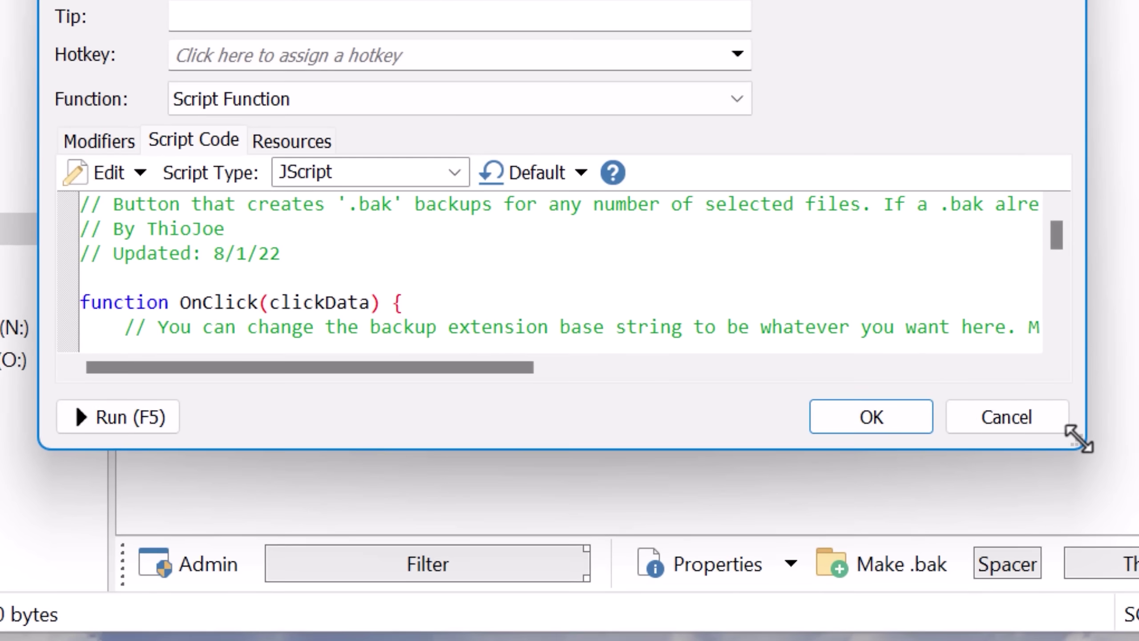
pyautogui.moveTo(1079, 438); pyautogui.dragTo(1080, 636)
pyautogui.moveTo(968, 195)
pyautogui.mouseDown()
pyautogui.moveTo(982, 296)
pyautogui.moveTo(966, 484)
pyautogui.moveTo(959, 152)
pyautogui.mouseUp()
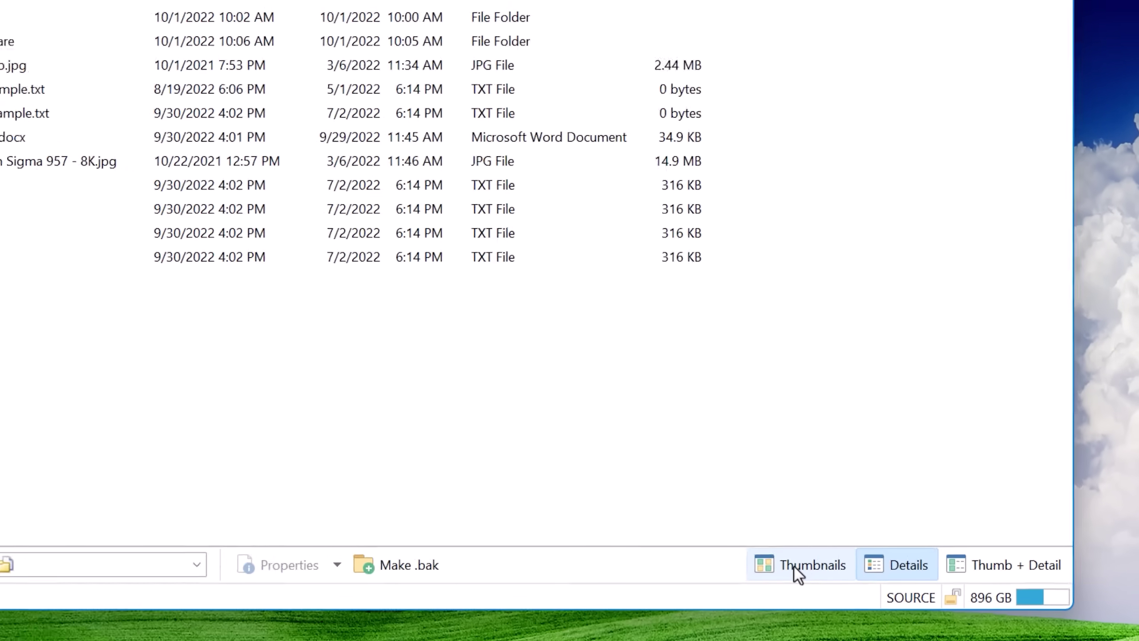
# - Show Examples as enlarged thumbnails, then as combined Thumb + Detail view
pyautogui.click(846, 594)
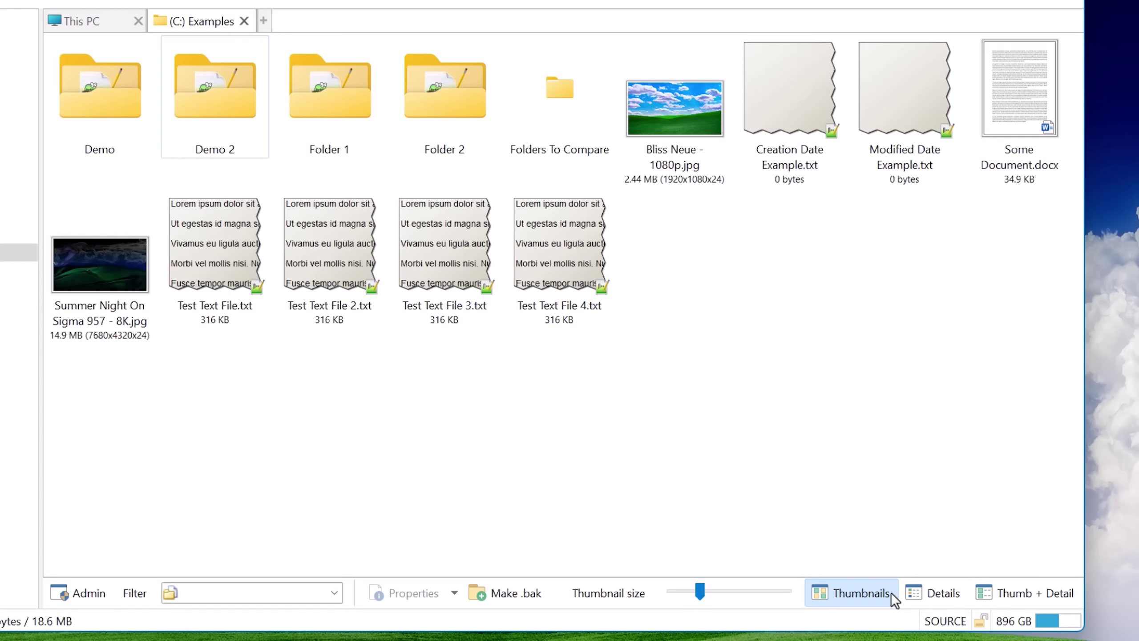
pyautogui.moveTo(700, 591); pyautogui.dragTo(772, 595)
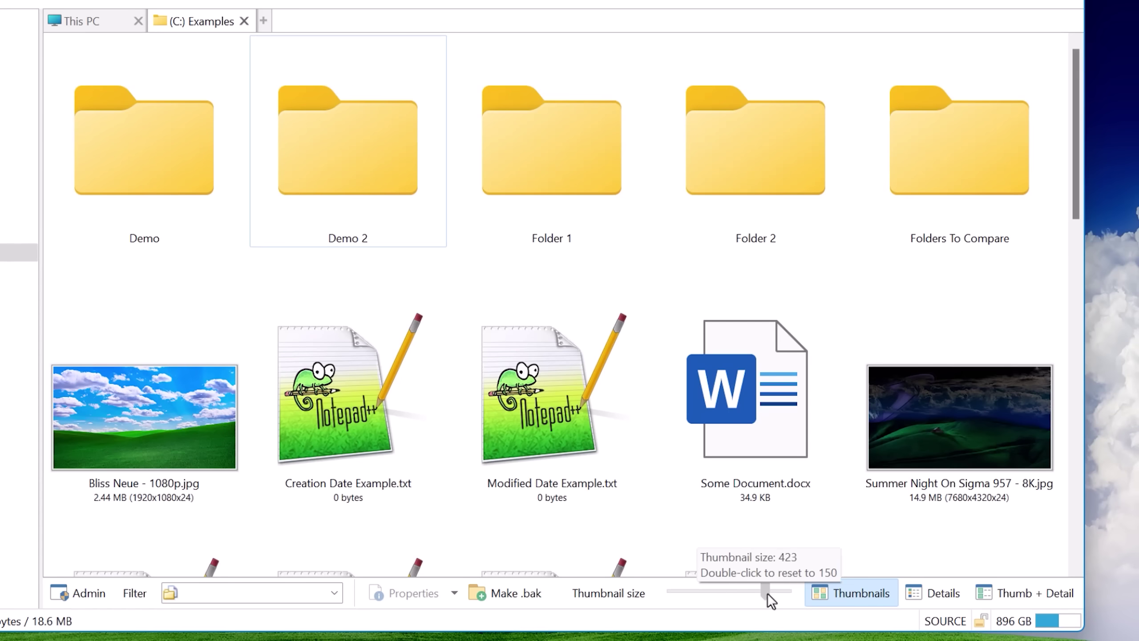
pyautogui.moveTo(771, 595); pyautogui.dragTo(795, 588)
pyautogui.scroll(2, 863, 196)
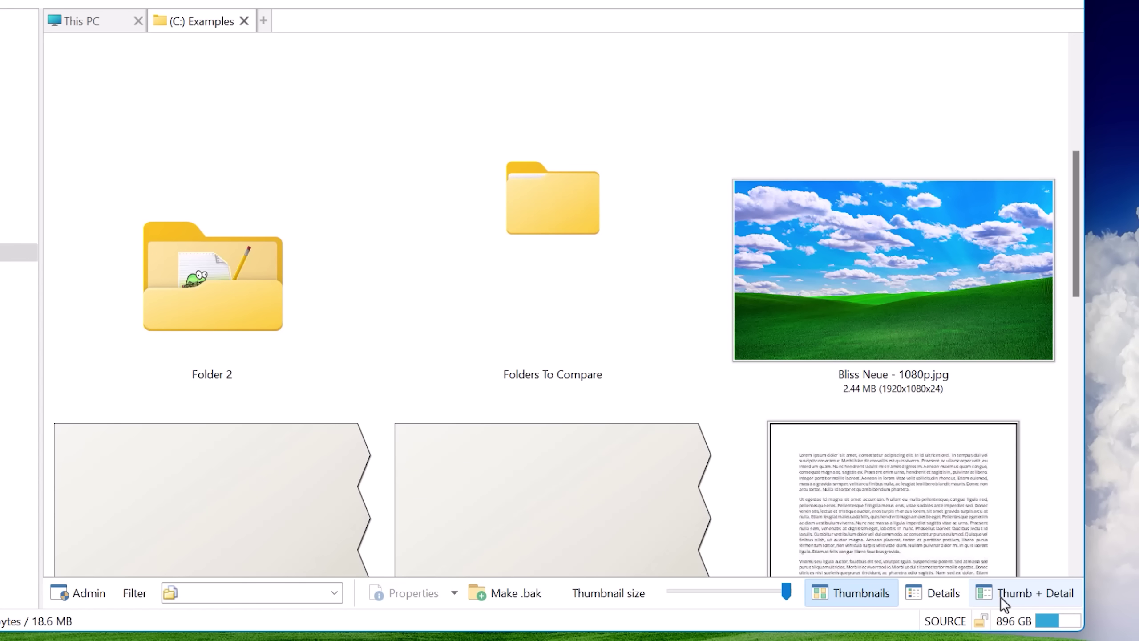
pyautogui.click(1001, 595)
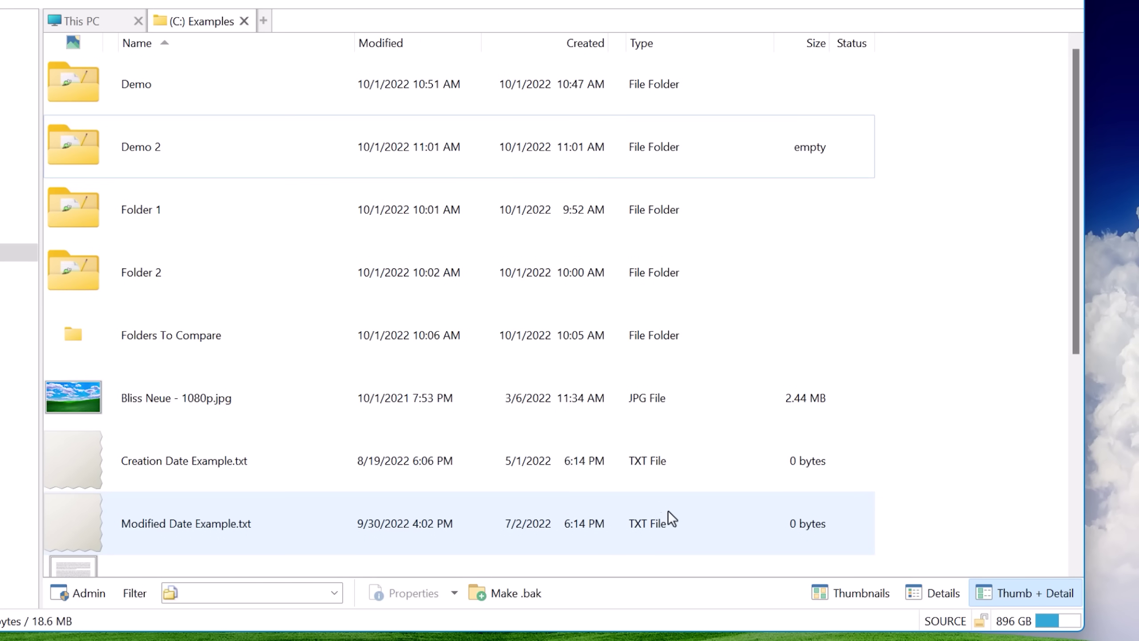
pyautogui.scroll(-3, 294, 350)
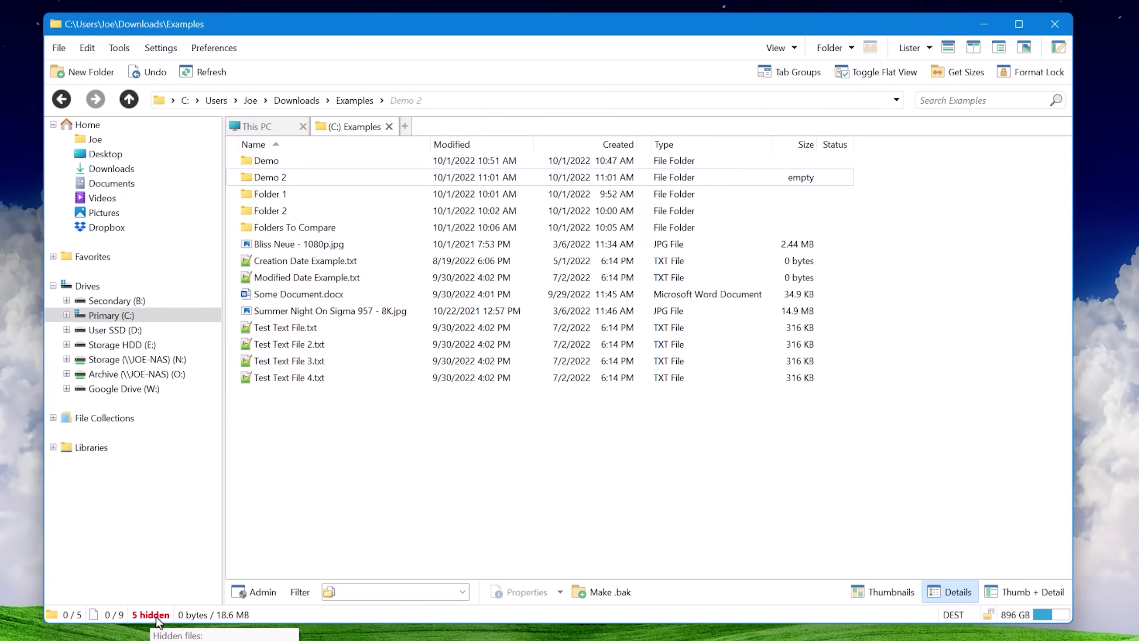
pyautogui.click(157, 619)
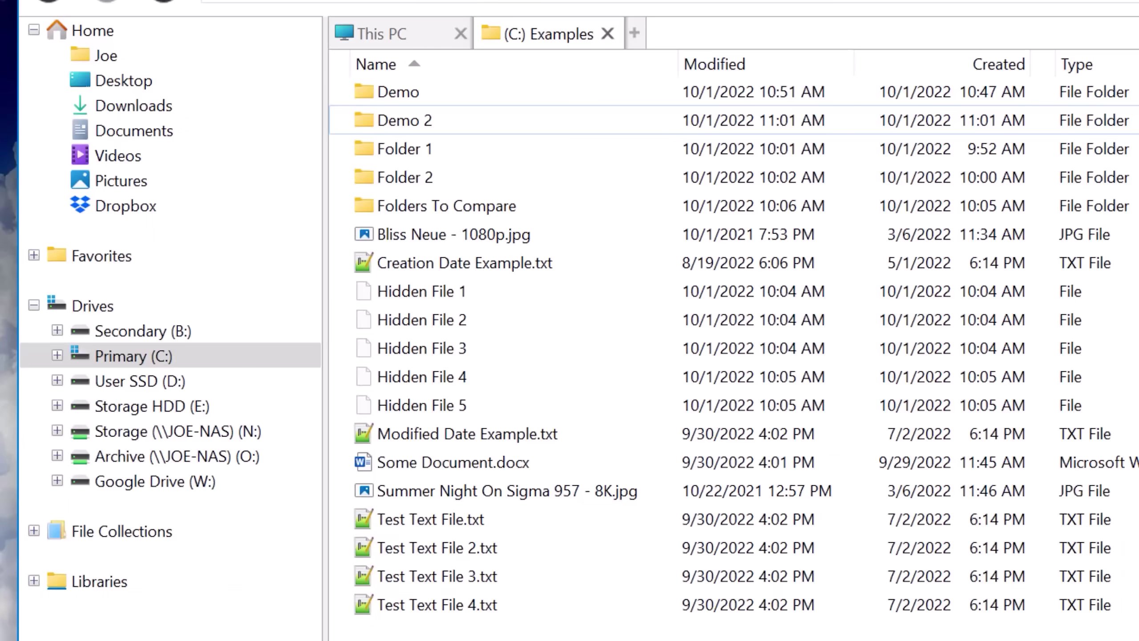
pyautogui.hotkey('ctrl', 'h')
pyautogui.hotkey('ctrl', 'h')
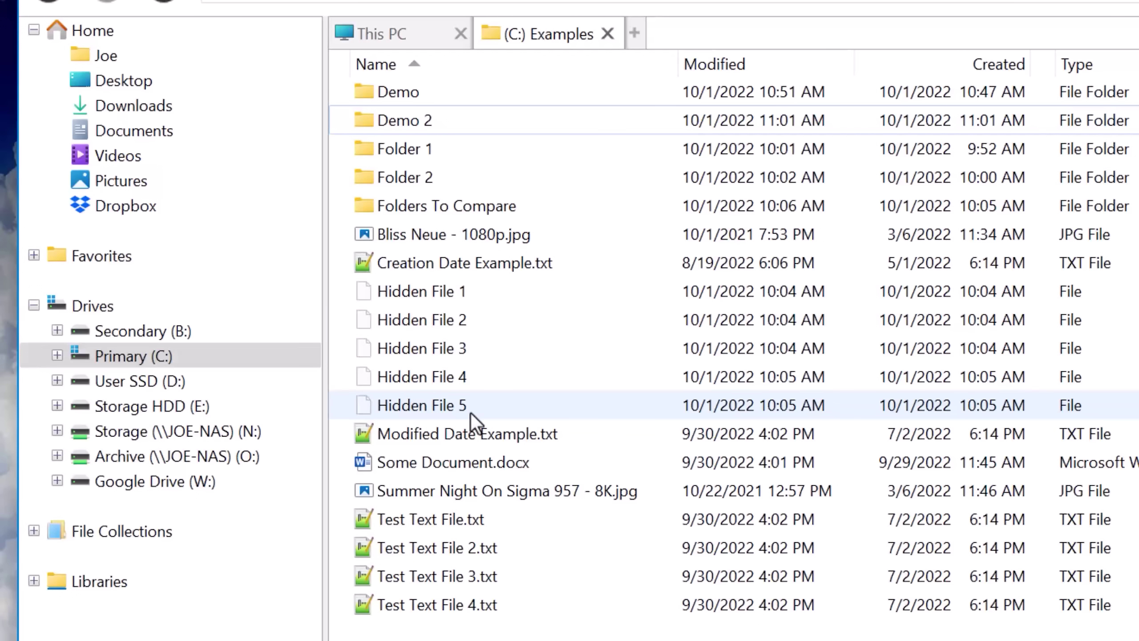
pyautogui.hotkey('ctrl', 'h')
pyautogui.hotkey('ctrl', 'h')
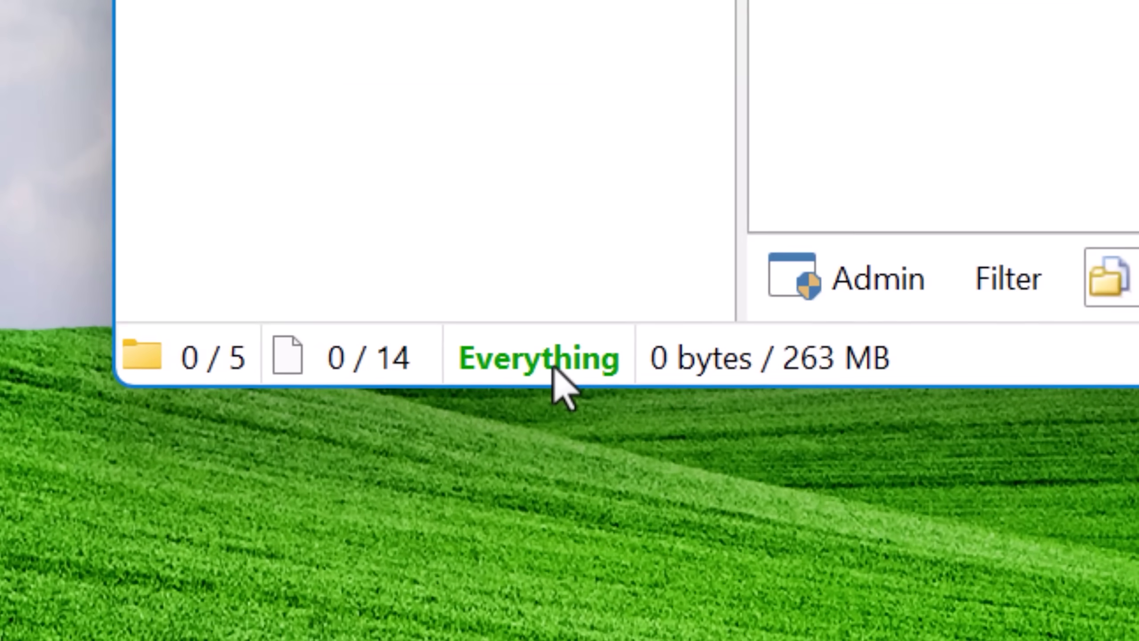
pyautogui.click(552, 363)
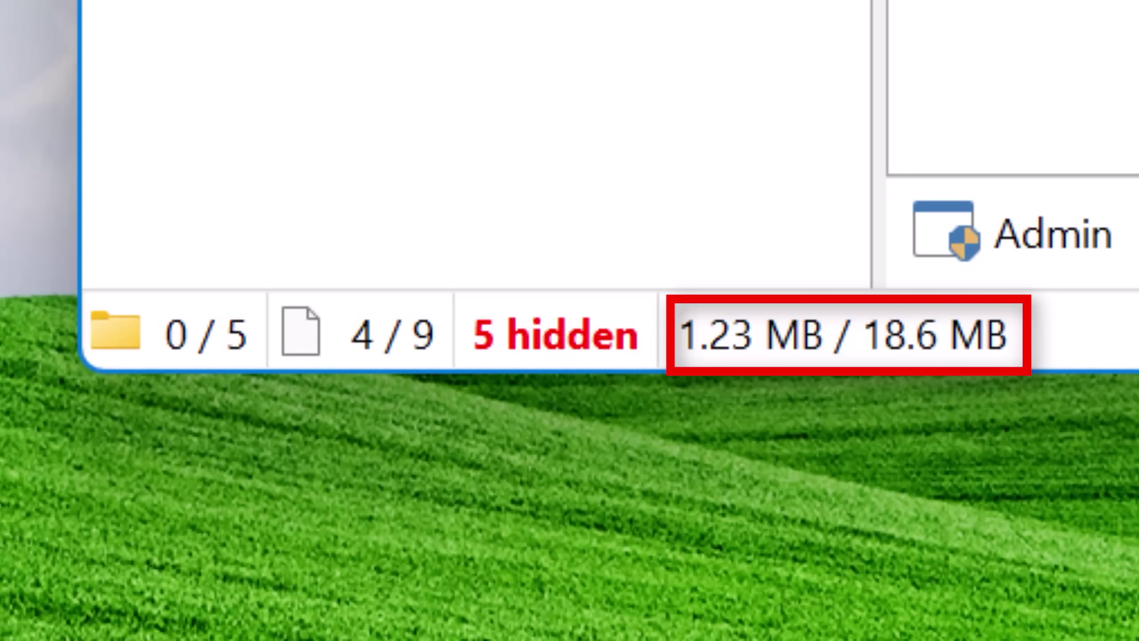
pyautogui.click(234, 453)
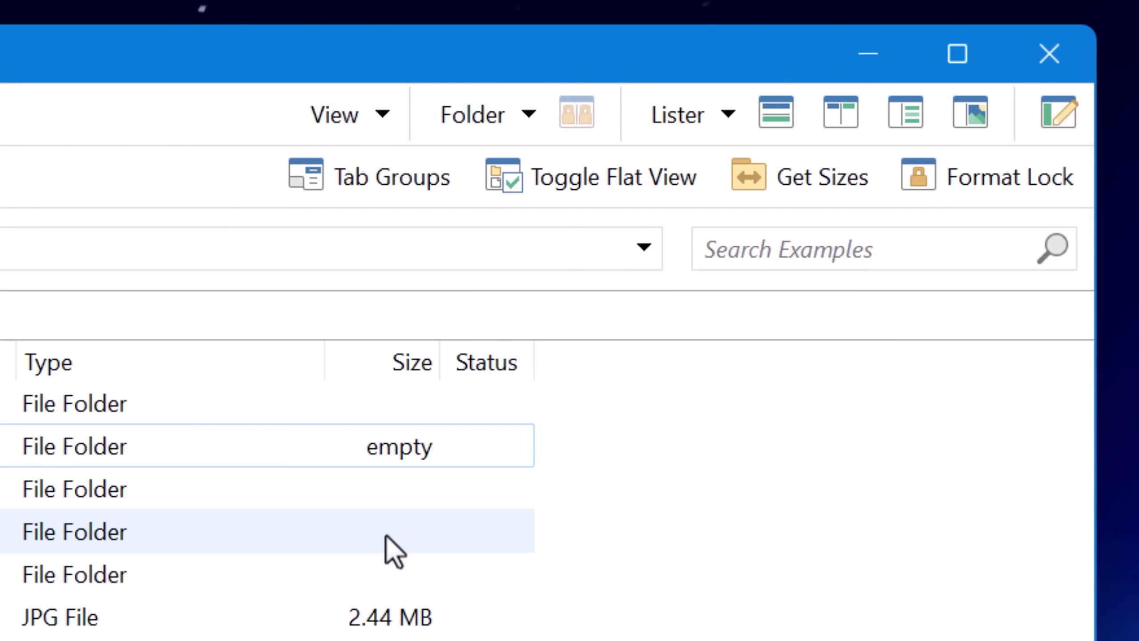
# - Use Get Sizes so the five Examples folders show real sizes (5.54 KB to 70 MB)
pyautogui.click(623, 177)
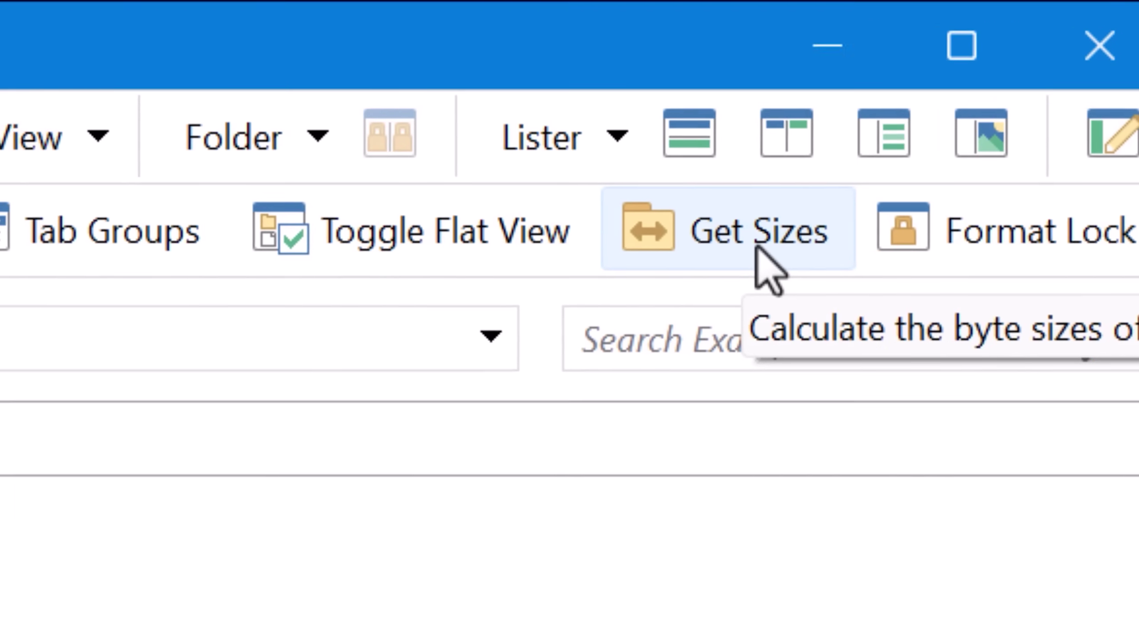
pyautogui.click(647, 288)
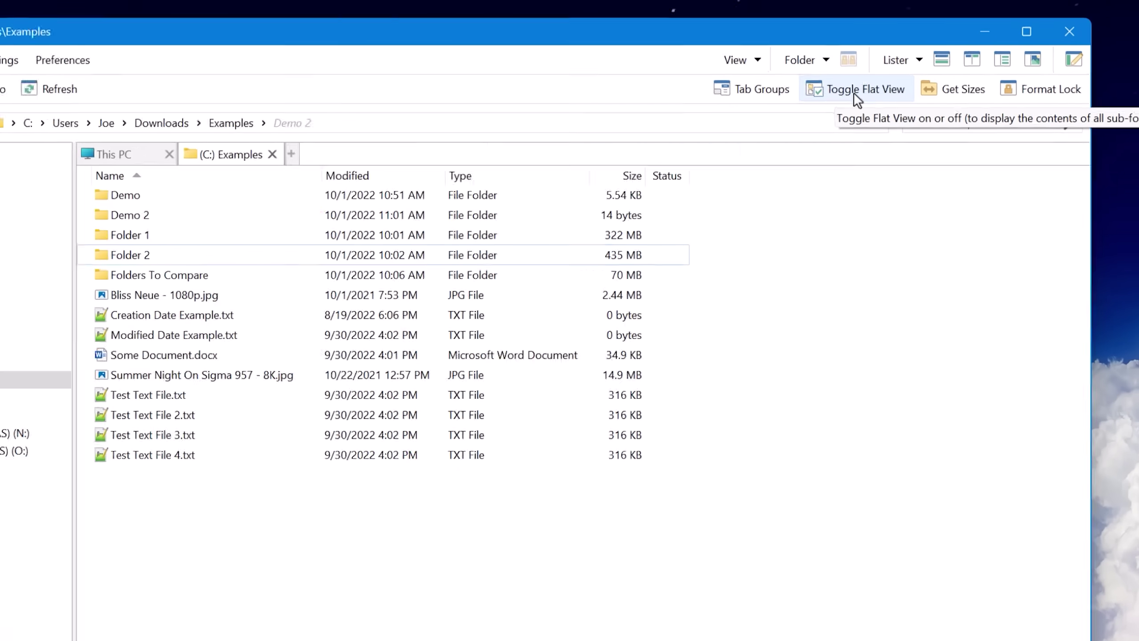
pyautogui.click(888, 74)
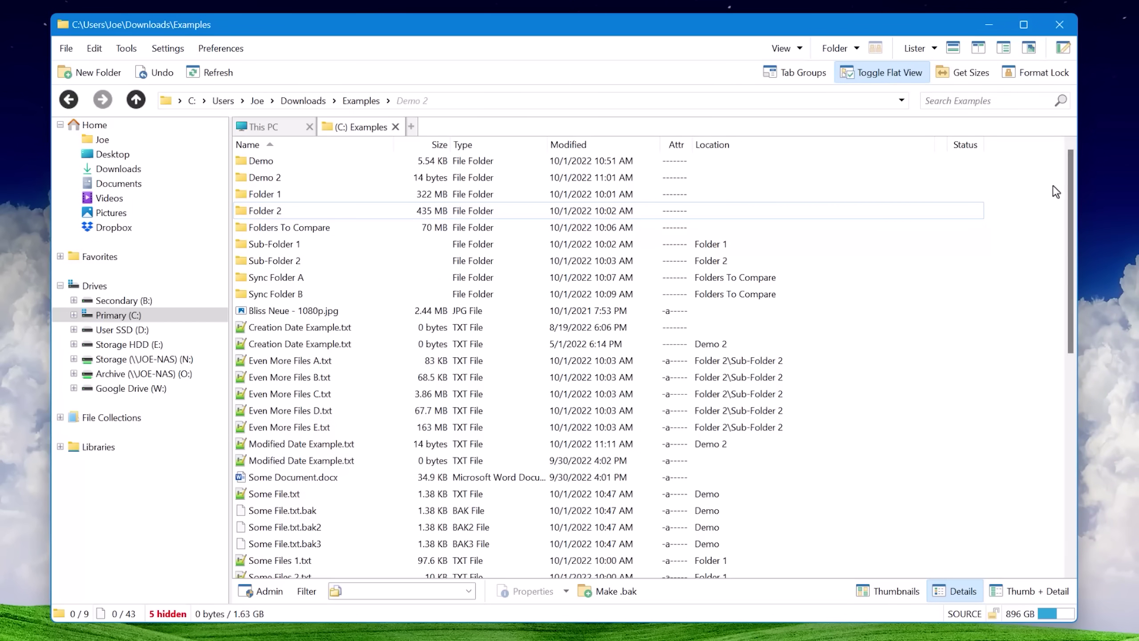
pyautogui.scroll(-1, 1069, 213)
pyautogui.moveTo(1068, 214); pyautogui.dragTo(1047, 434)
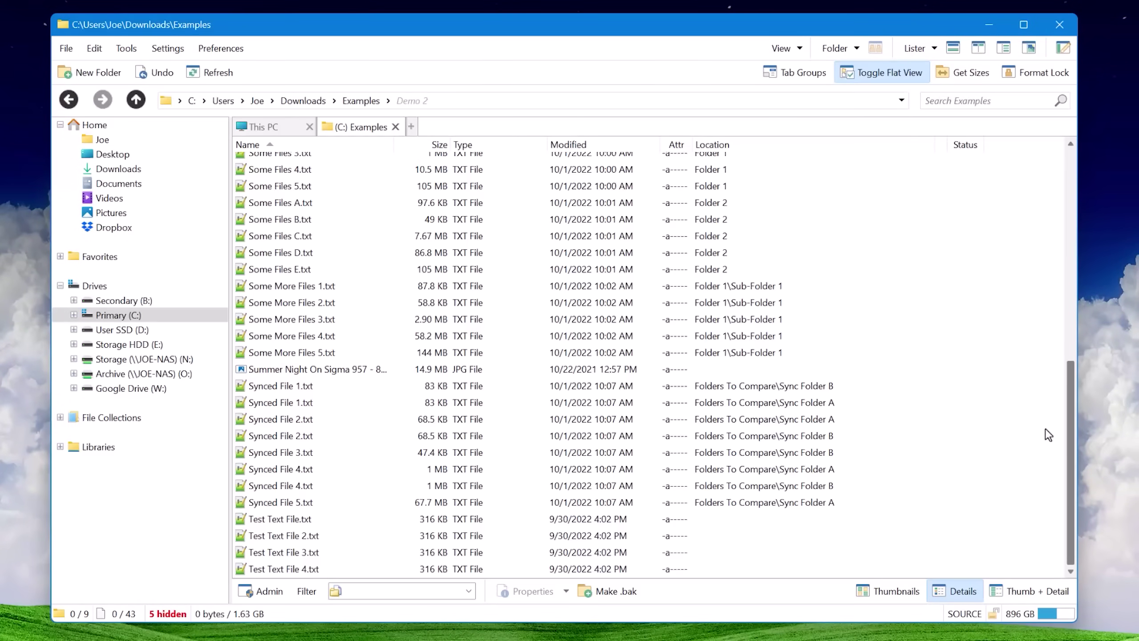
pyautogui.scroll(2, 1041, 406)
pyautogui.scroll(2, 1031, 371)
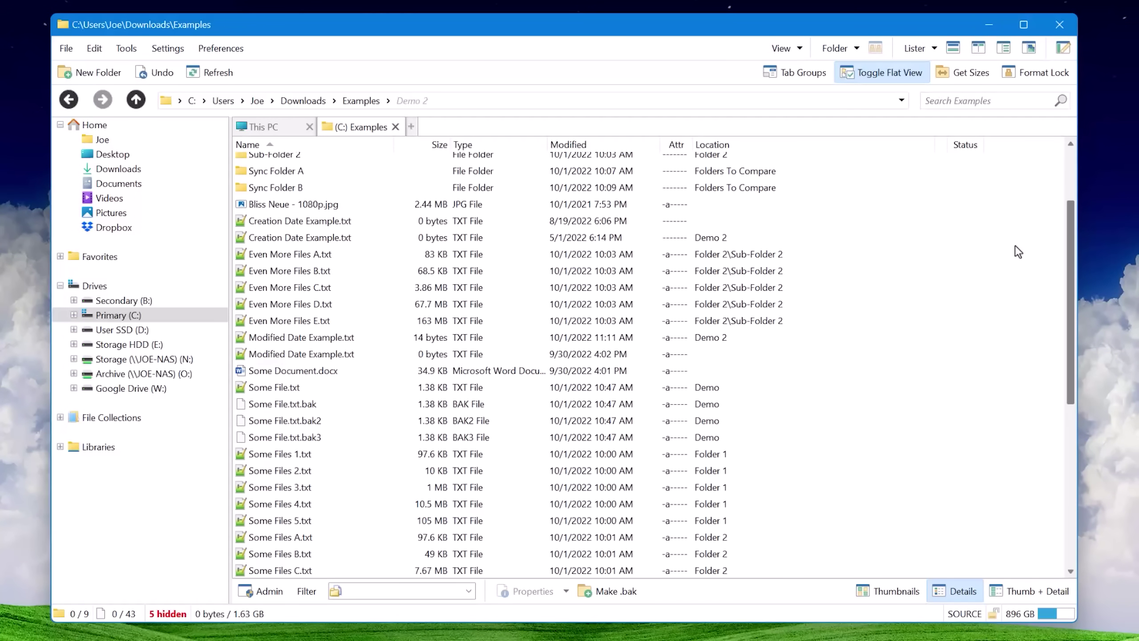
pyautogui.scroll(2, 1017, 223)
pyautogui.click(872, 76)
pyautogui.click(871, 76)
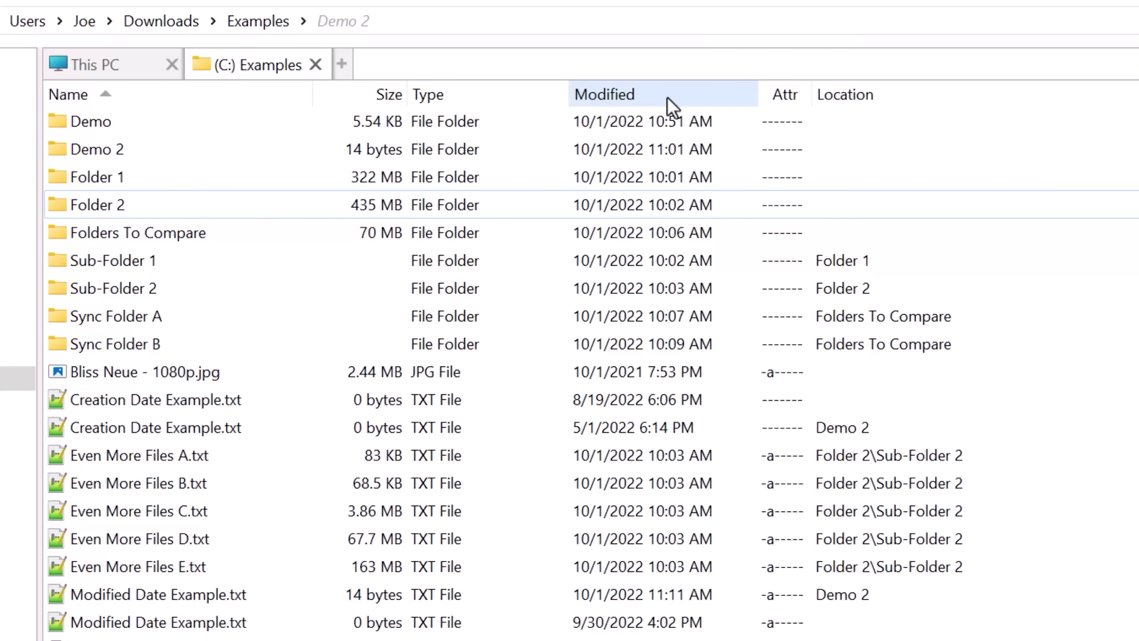
pyautogui.click(669, 106)
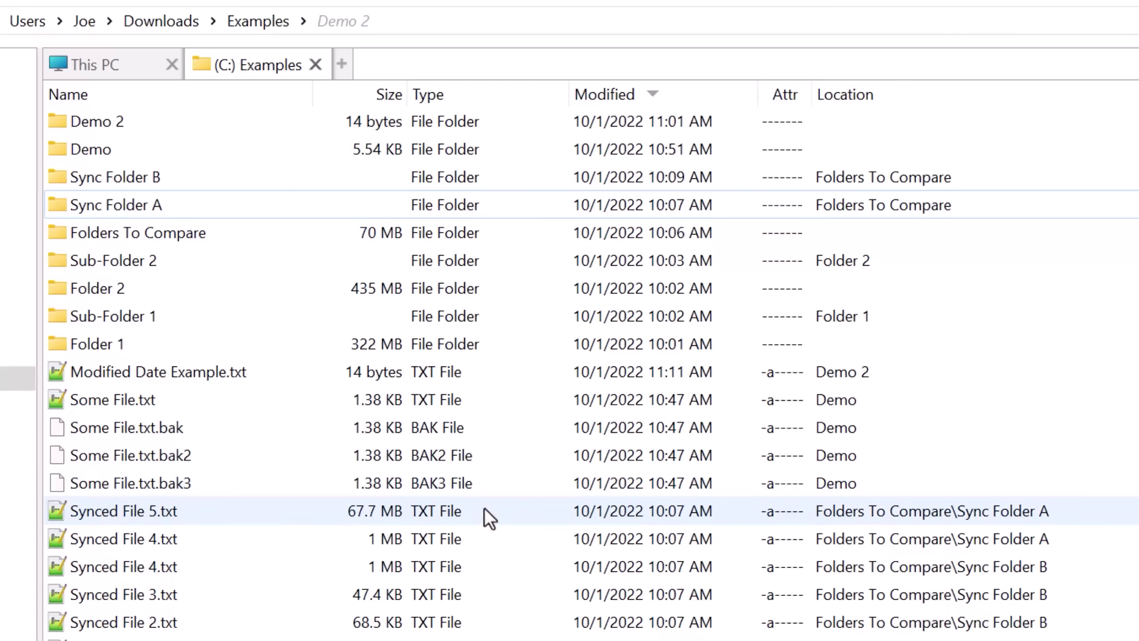
pyautogui.click(700, 95)
pyautogui.click(695, 94)
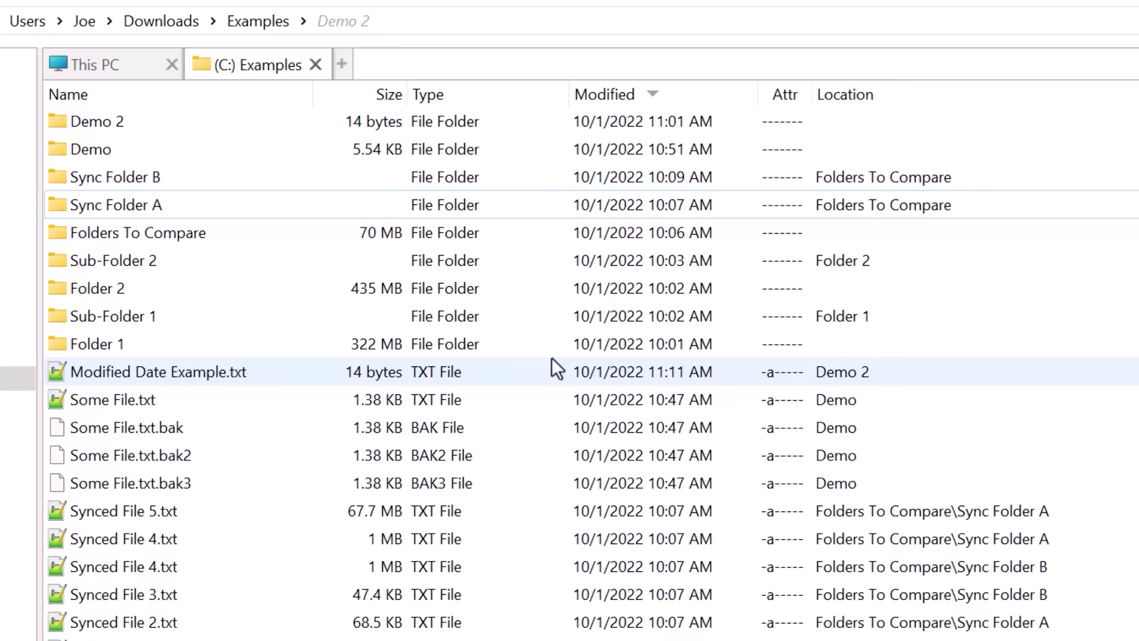
pyautogui.click(272, 373)
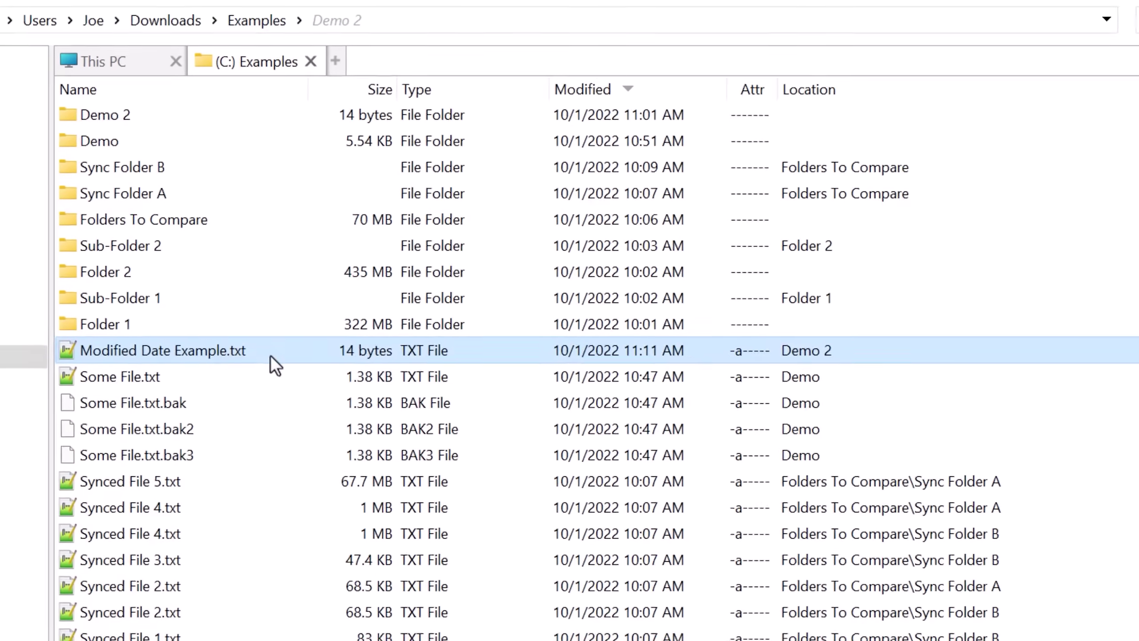
pyautogui.scroll(-2, 264, 321)
pyautogui.scroll(-8, 266, 341)
pyautogui.keyDown('shift'); pyautogui.click(211, 564); pyautogui.keyUp('shift')
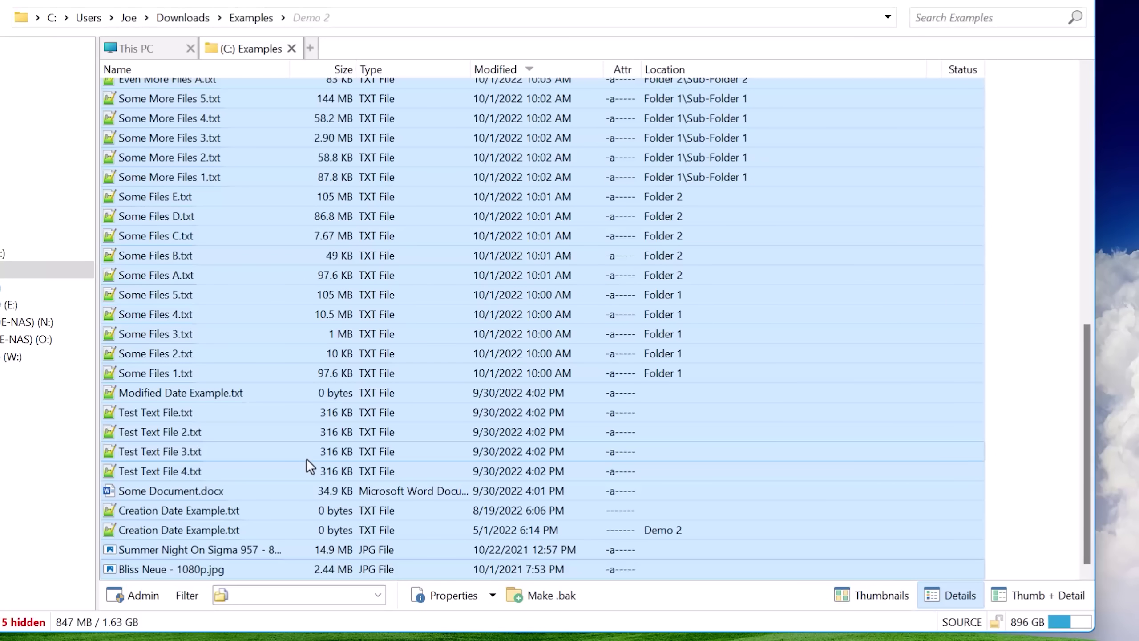
pyautogui.scroll(4, 307, 463)
pyautogui.scroll(5, 309, 459)
pyautogui.click(249, 265)
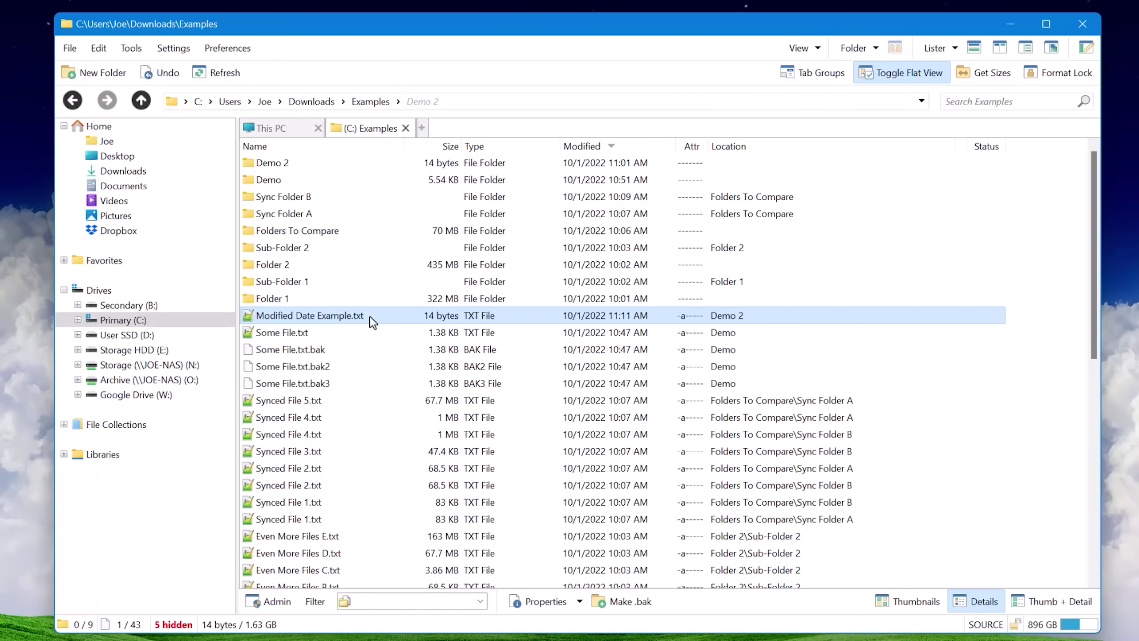
pyautogui.click(908, 73)
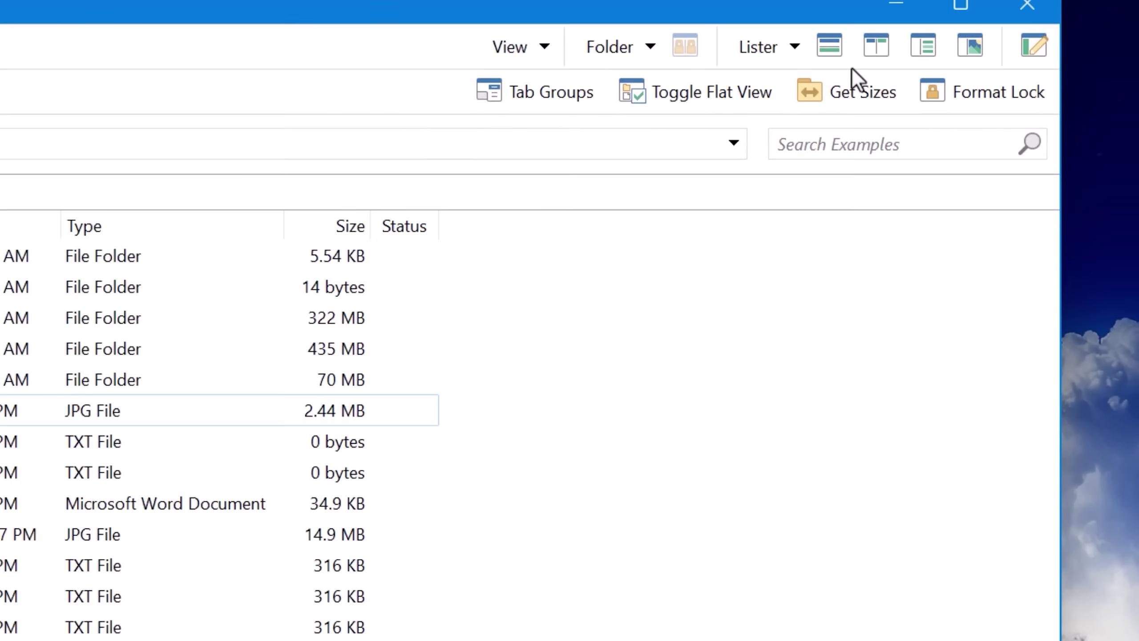
# - Split the lister into side-by-side panes with metadata panel and preview Summer Night On Sigma 957 - 8K.jpg
pyautogui.click(736, 267)
pyautogui.press('F7')
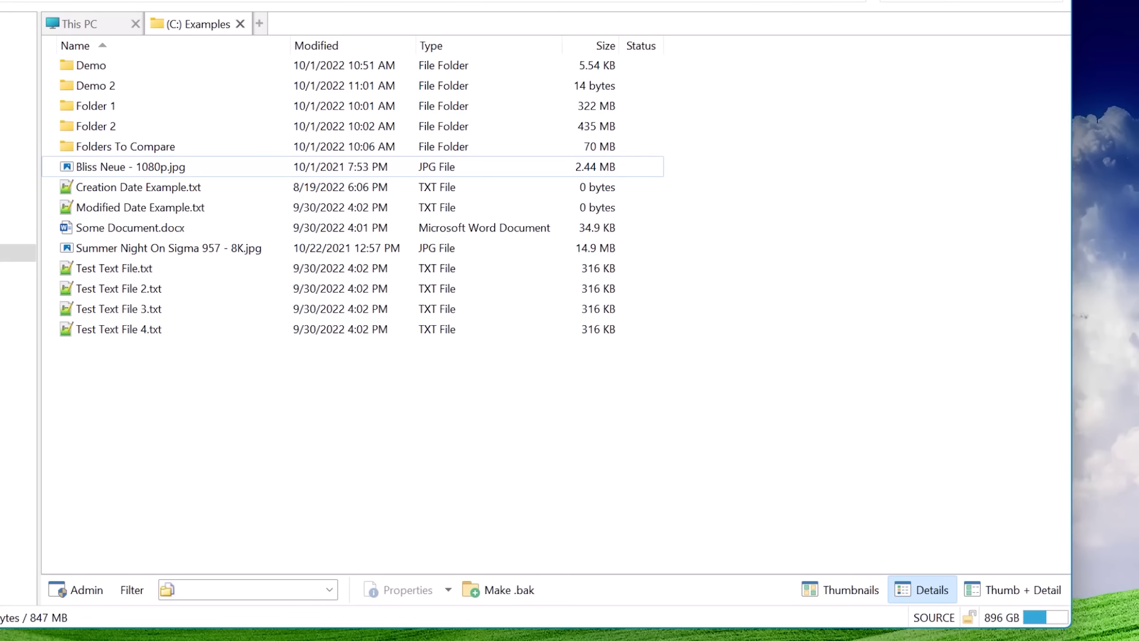
pyautogui.click(616, 265)
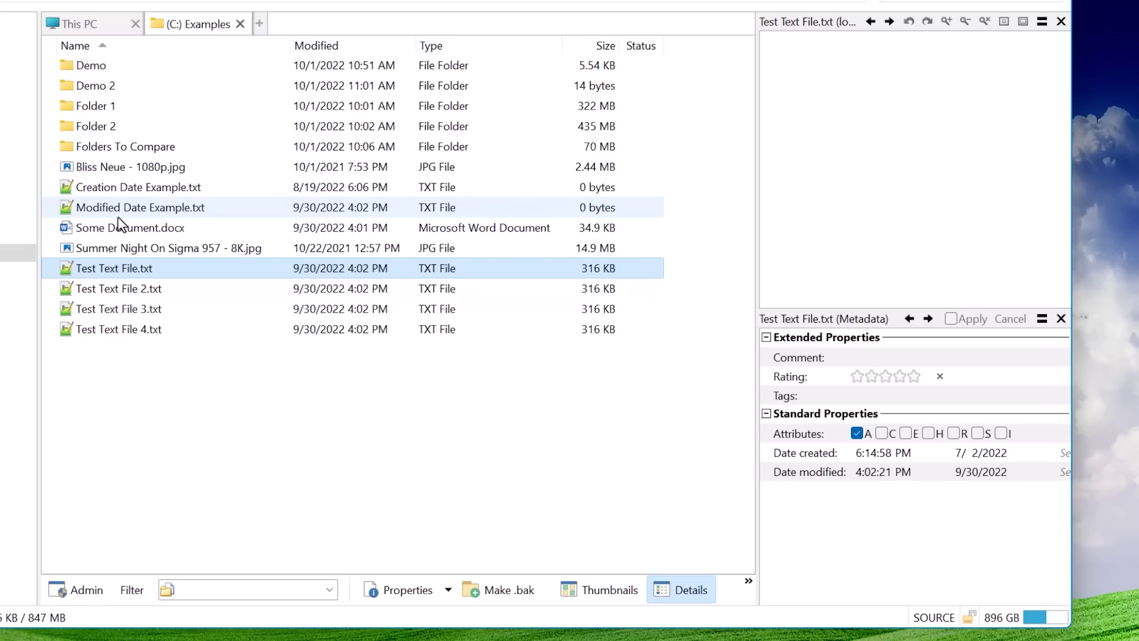
pyautogui.click(242, 248)
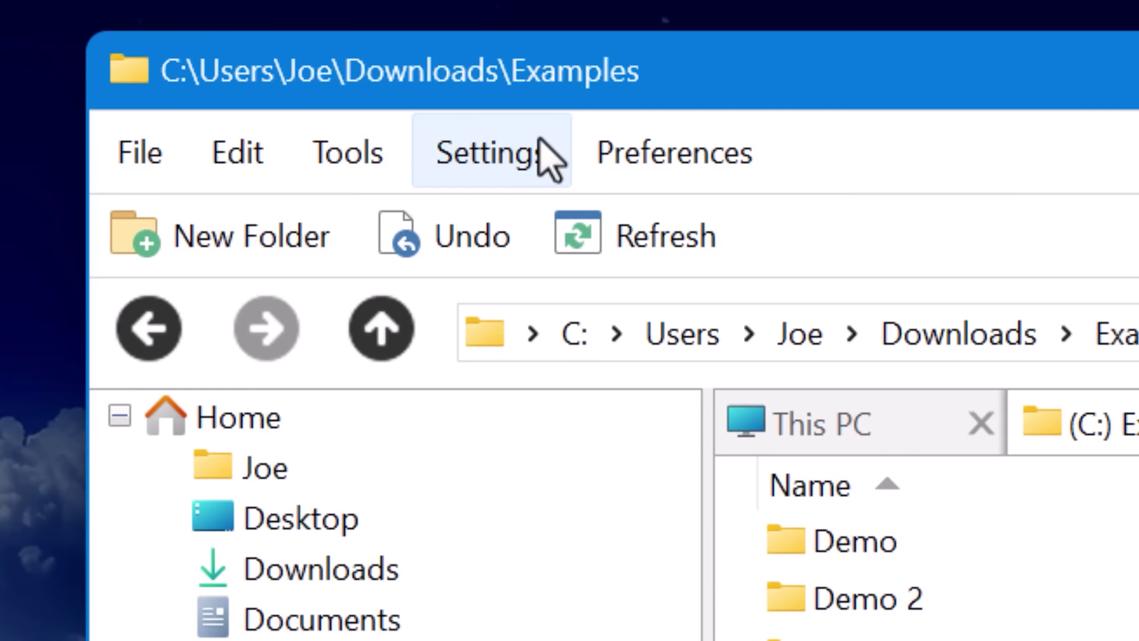
# - Run Tools > Synchronize on Sync Folder A and B in two-way copy mode and compare them
pyautogui.click(384, 169)
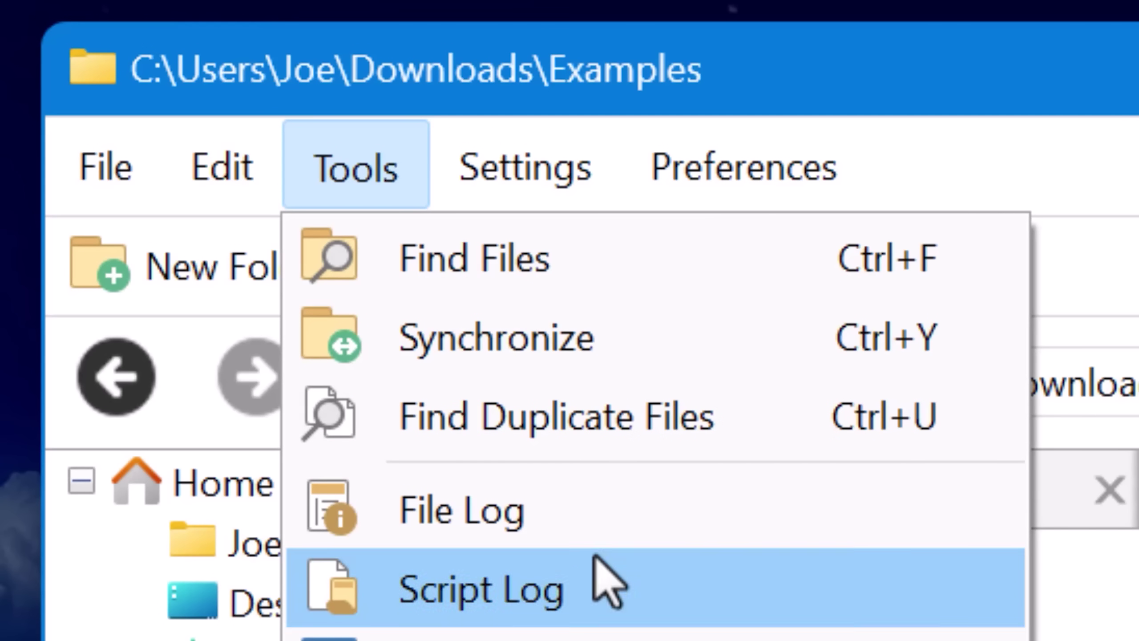
pyautogui.click(581, 356)
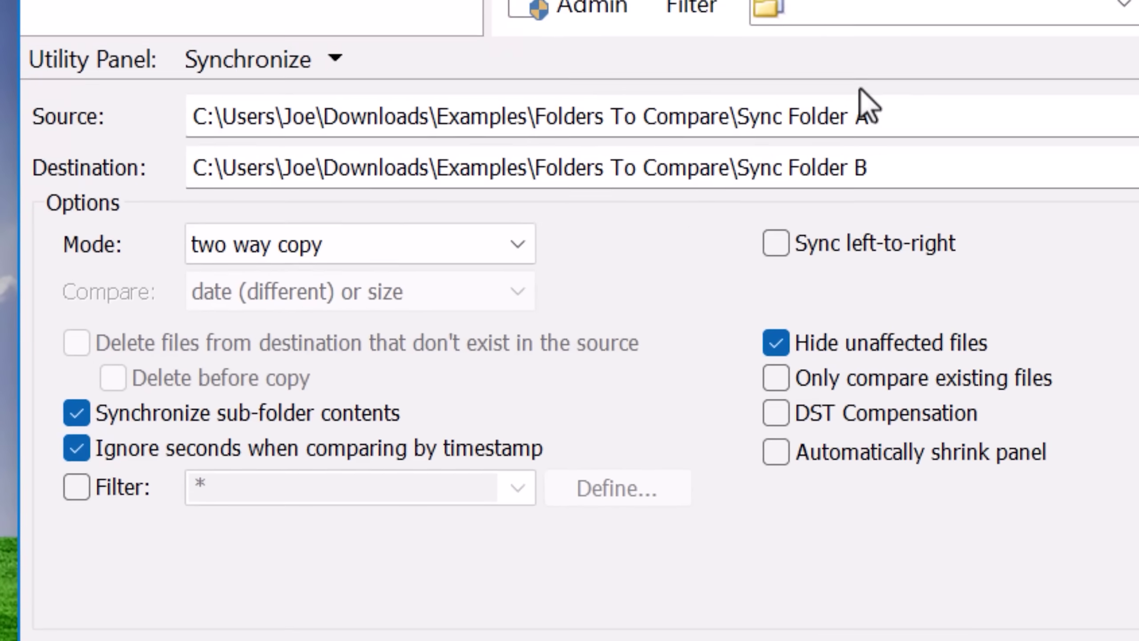
pyautogui.click(726, 162)
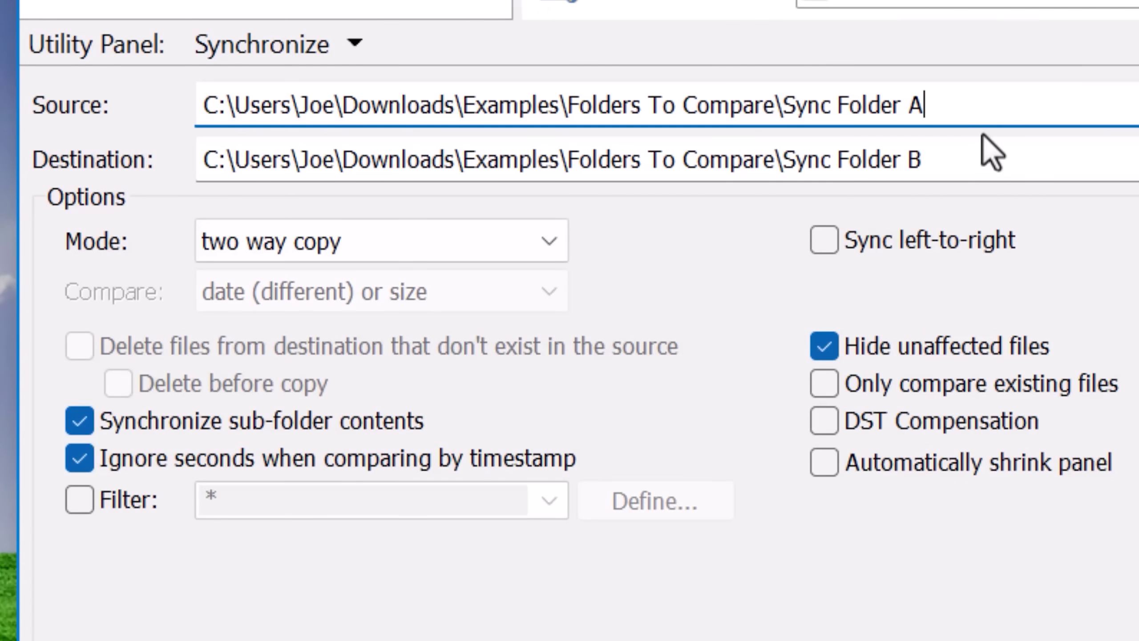
pyautogui.click(325, 258)
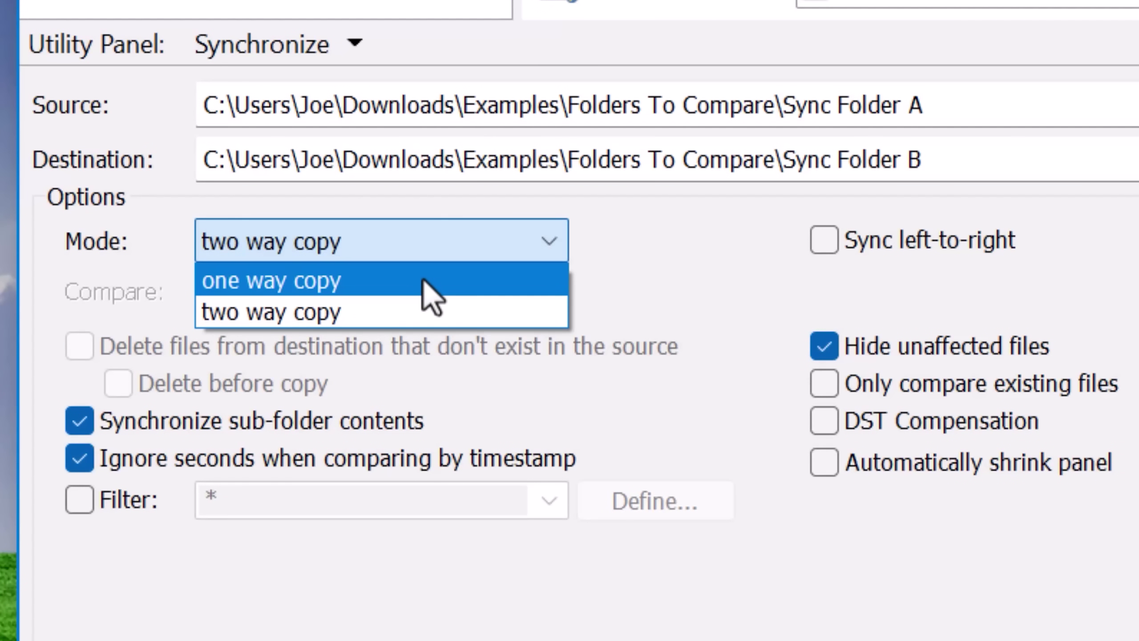
pyautogui.click(426, 313)
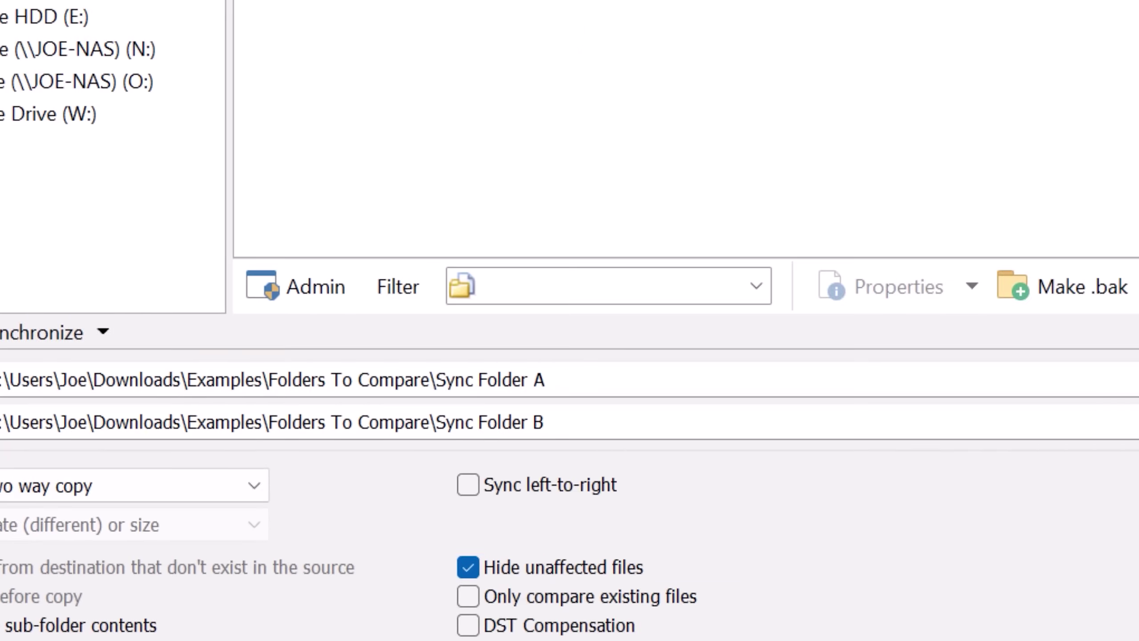
pyautogui.click(1035, 545)
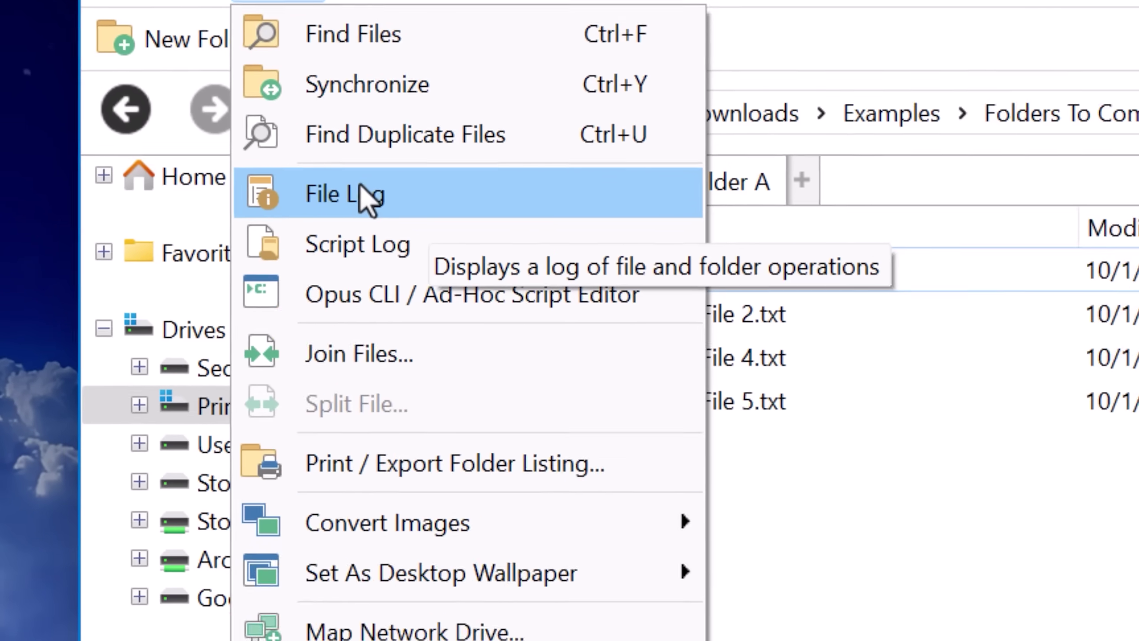
# - View the file log, then expand Secondary (B:) and toggle Virtual Machines in the folder tree
pyautogui.click(497, 341)
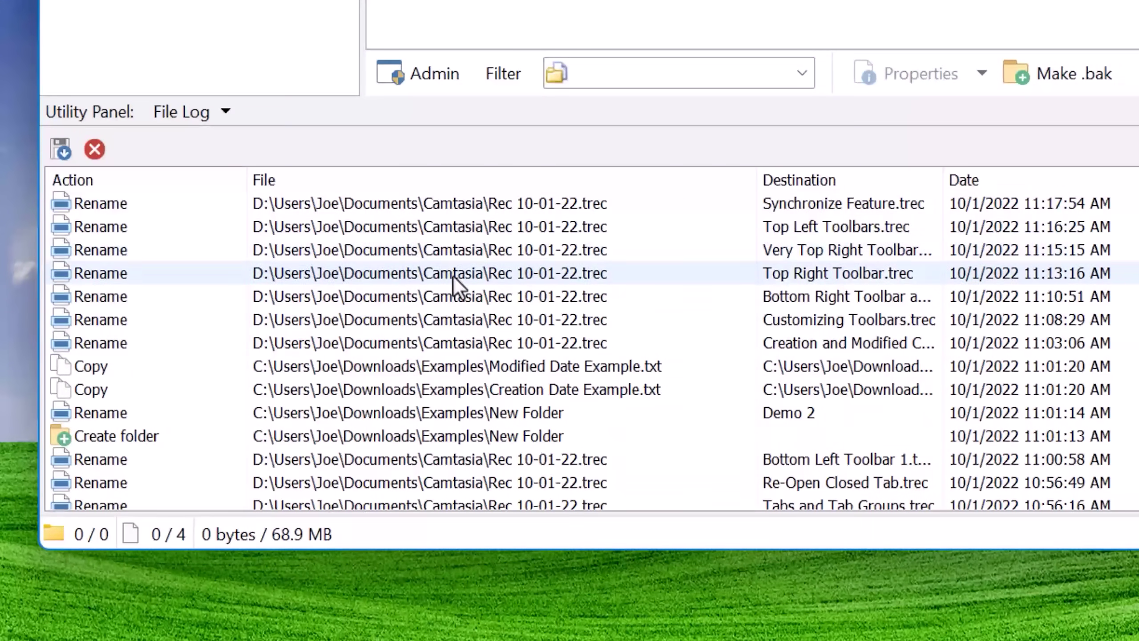
pyautogui.scroll(-1, 445, 388)
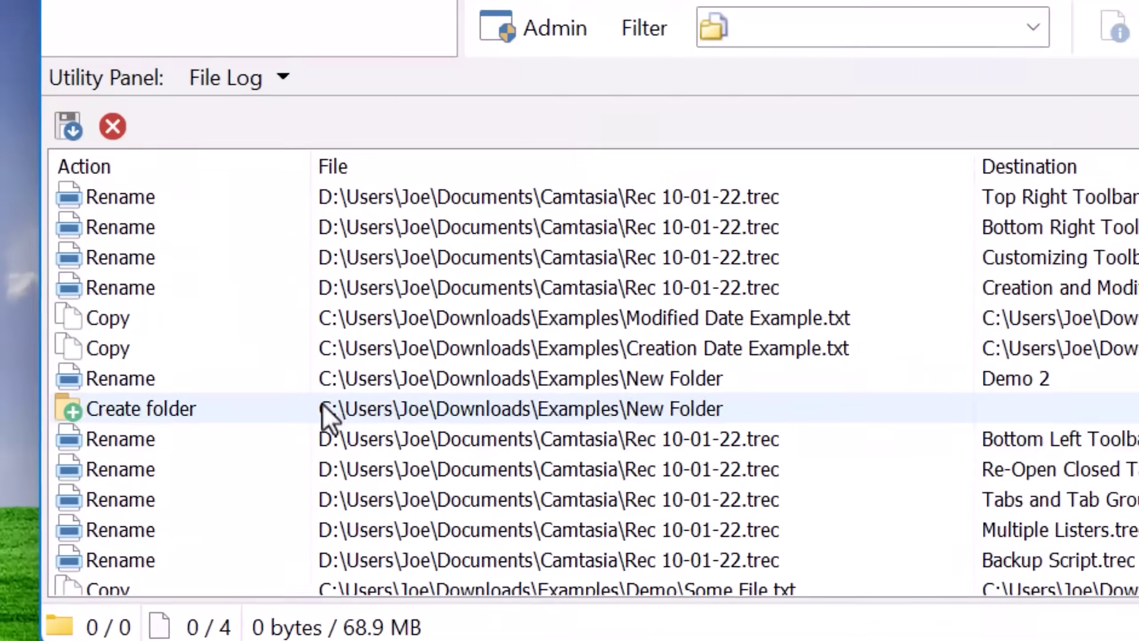
pyautogui.scroll(1, 192, 488)
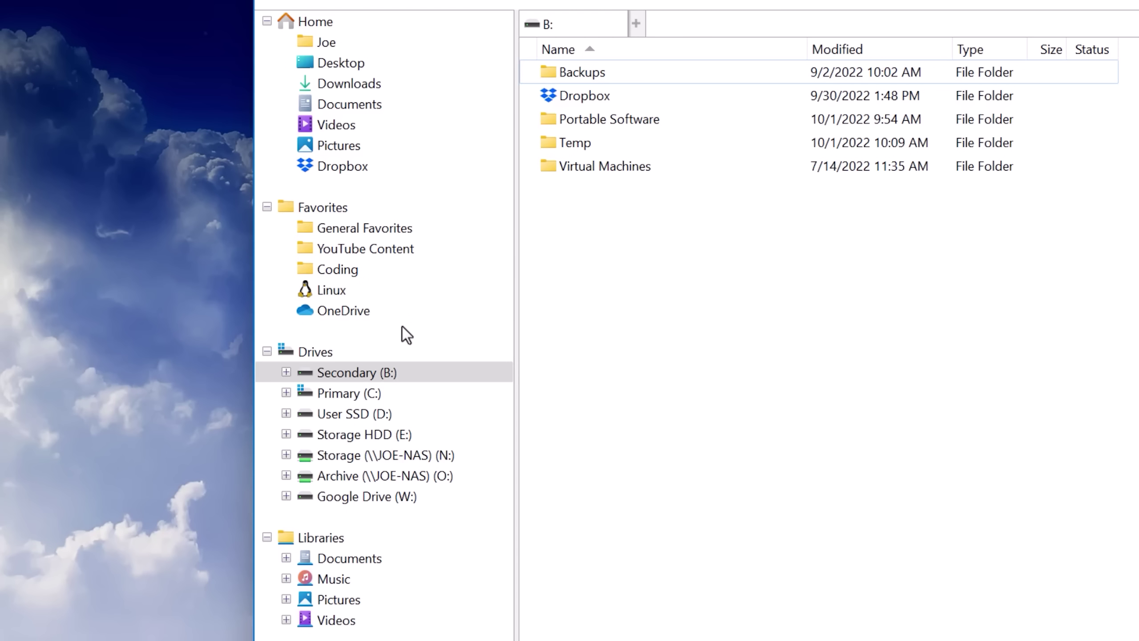
pyautogui.click(266, 206)
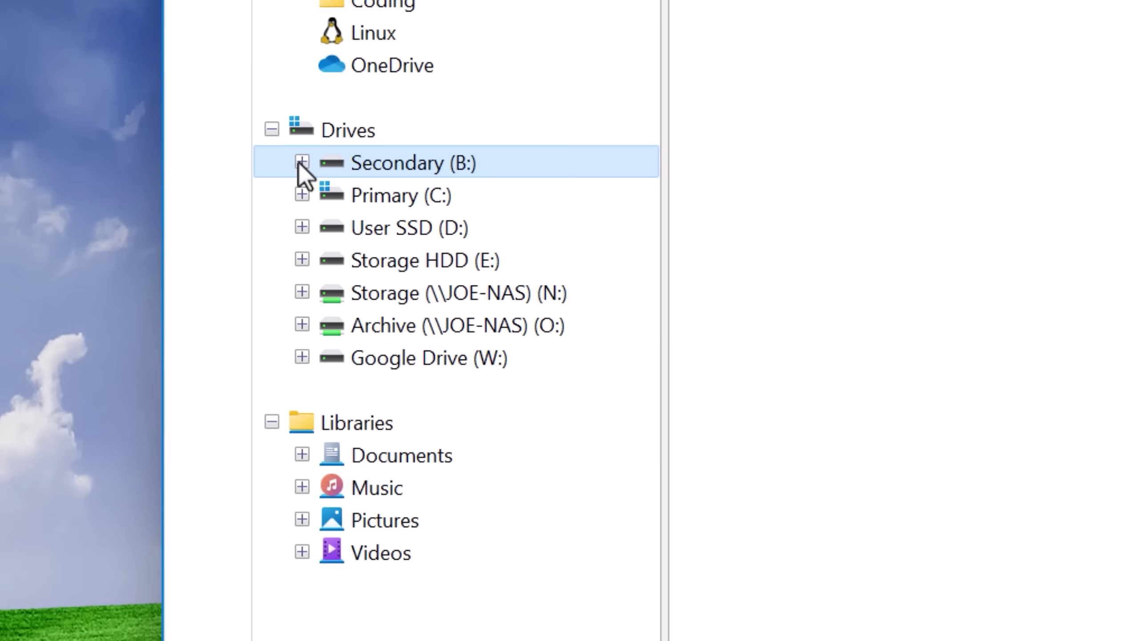
pyautogui.click(300, 162)
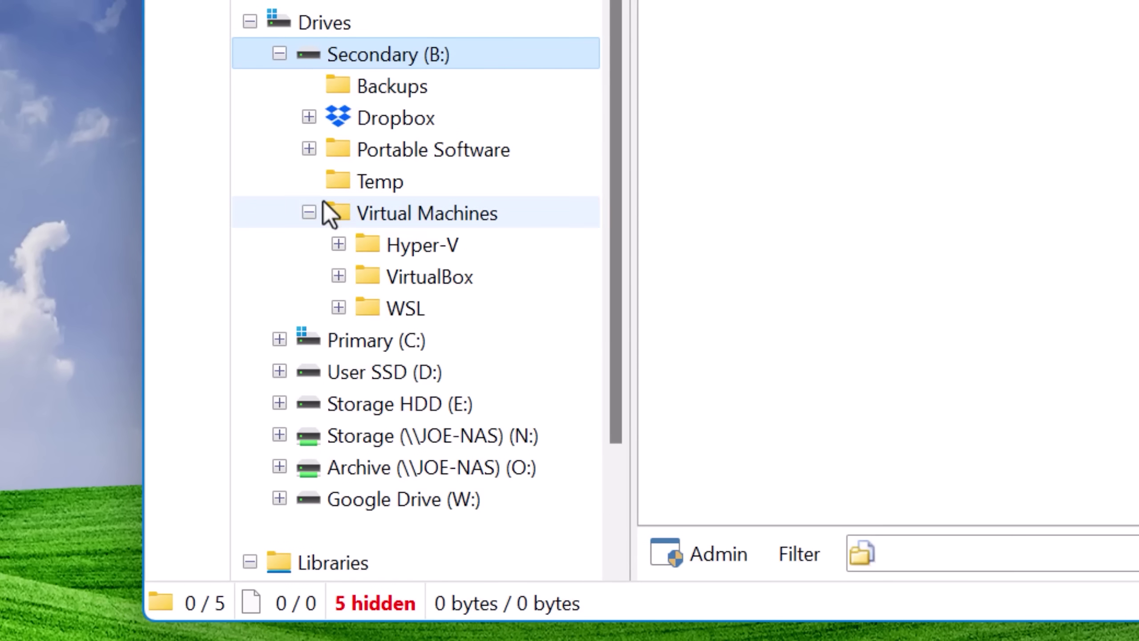
pyautogui.click(308, 213)
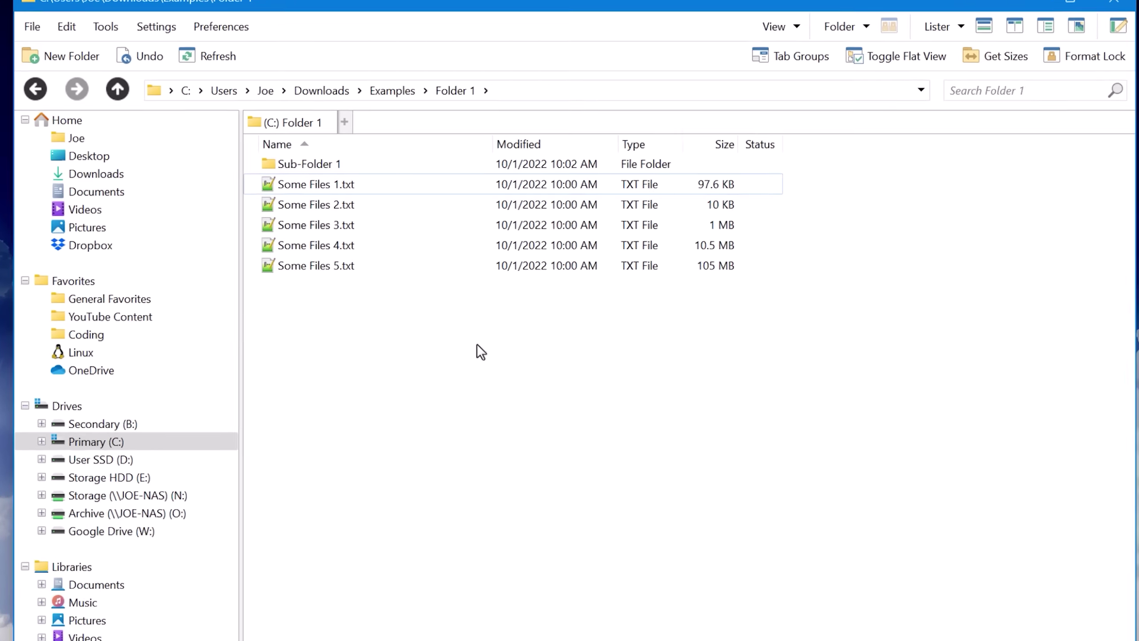
# - Add the Status column to Folder 1's list and mark Some Files 1.txt as Checked
pyautogui.rightClick(420, 122)
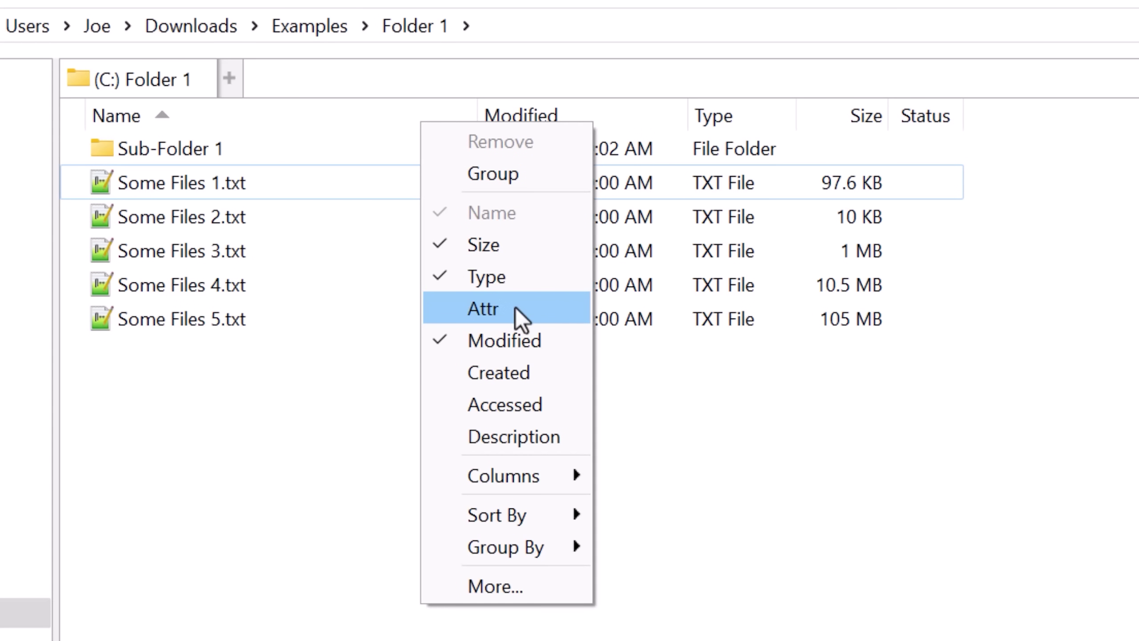
pyautogui.moveTo(185, 255)
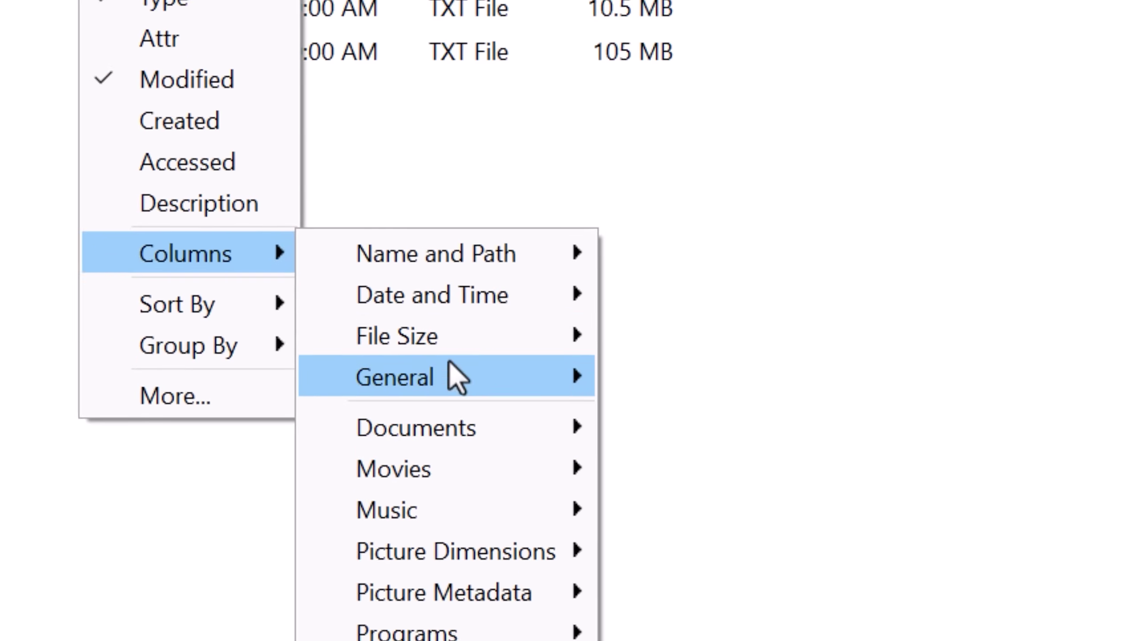
pyautogui.click(694, 268)
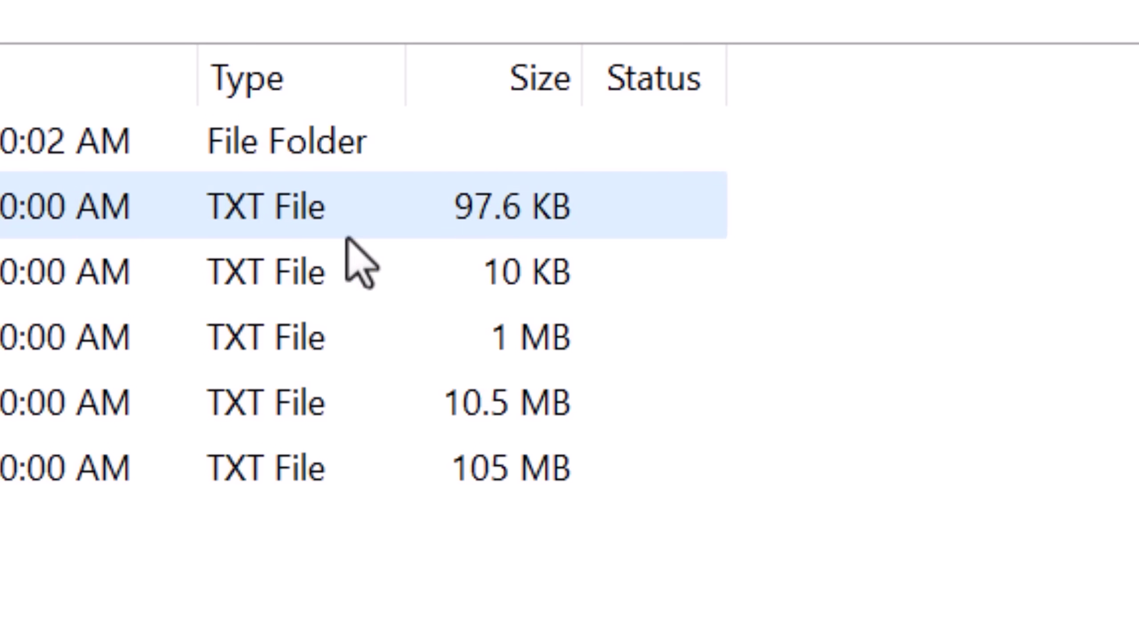
pyautogui.rightClick(345, 266)
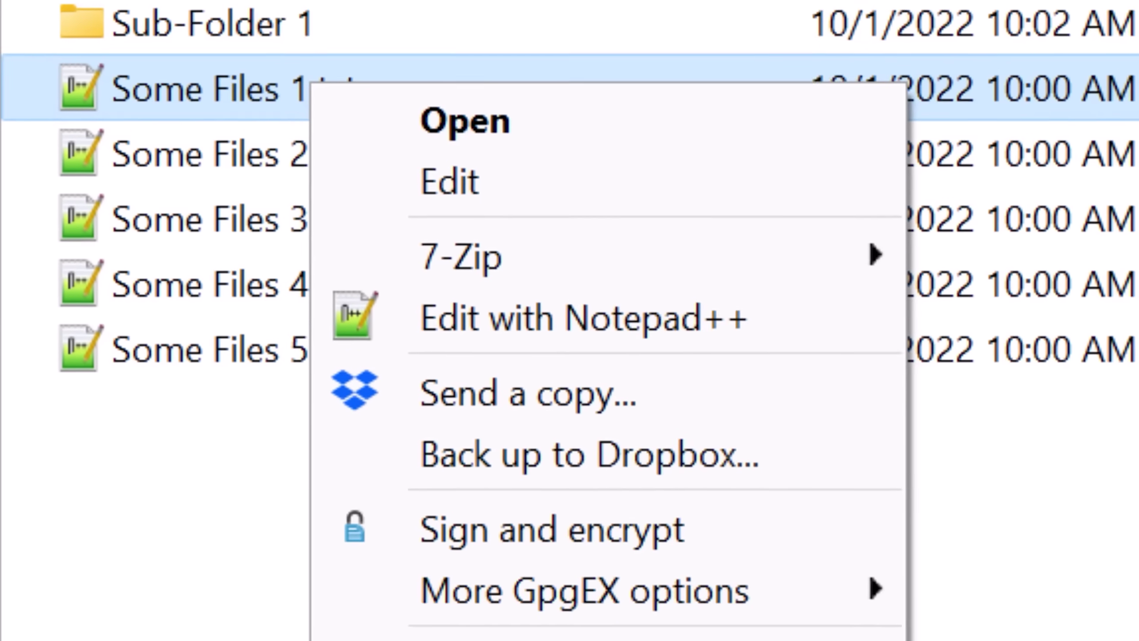
pyautogui.moveTo(205, 242)
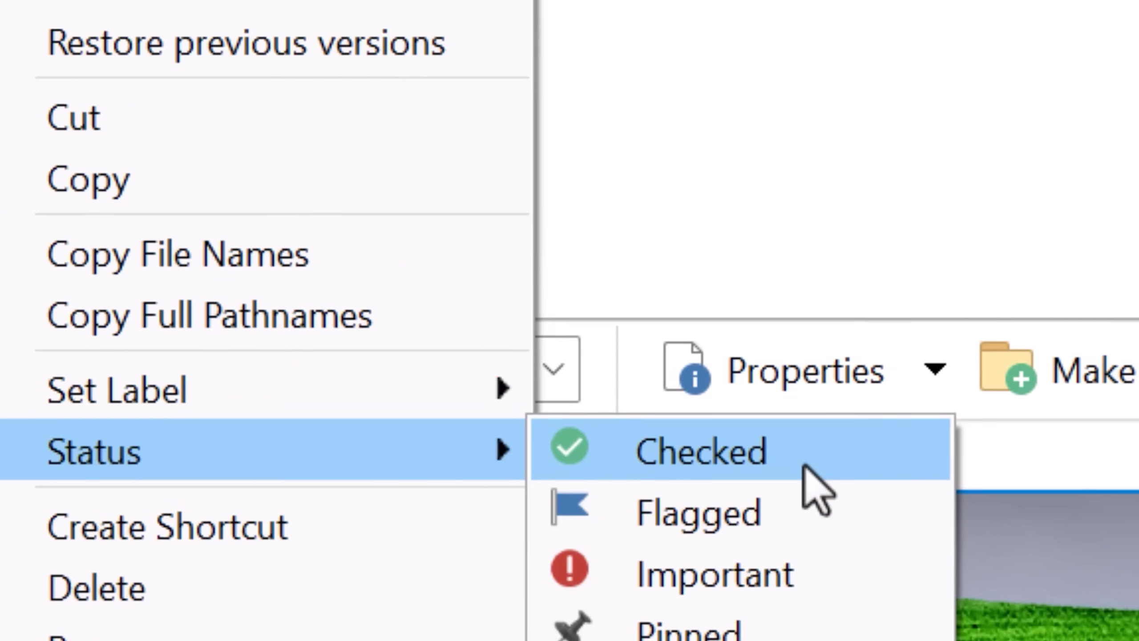
pyautogui.click(813, 483)
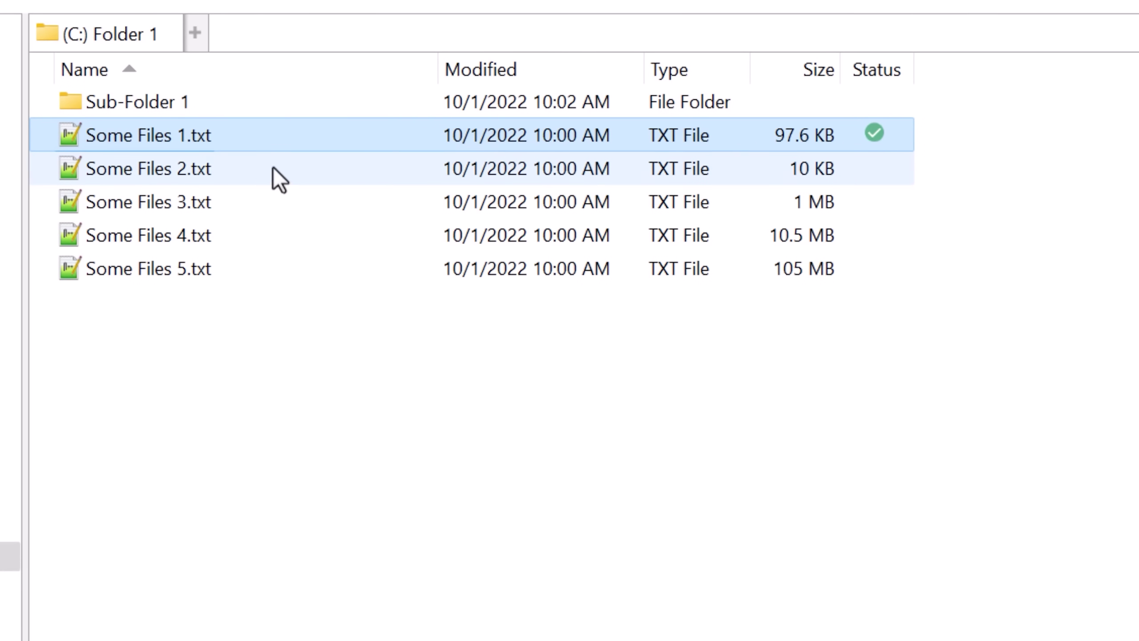
# - Give Some Files 1.txt a green label via Set Label
pyautogui.rightClick(213, 138)
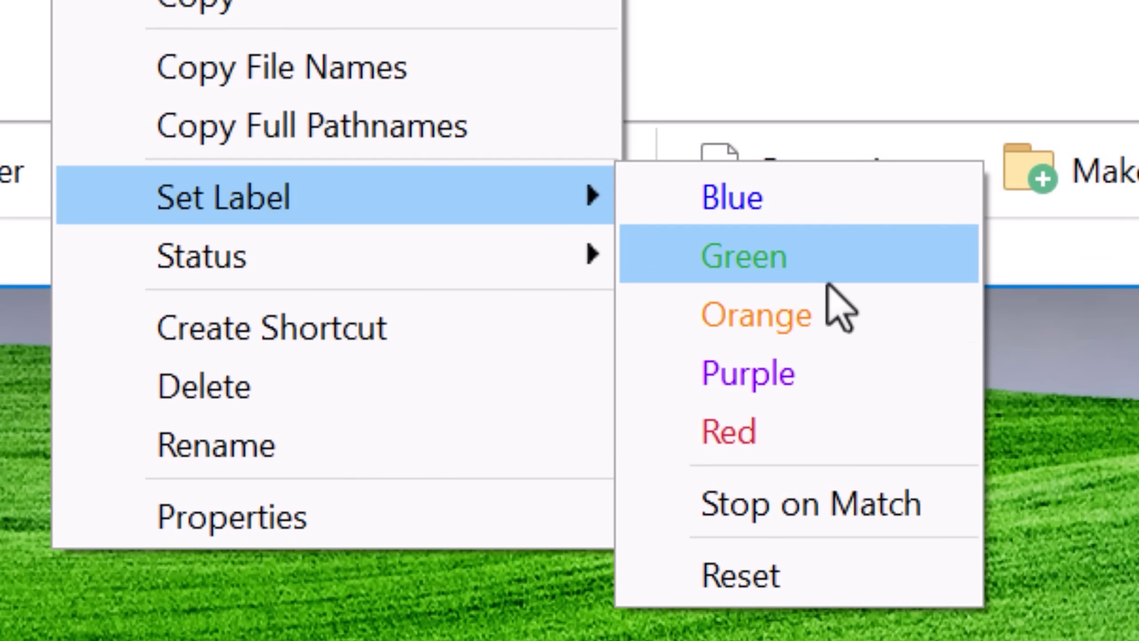
pyautogui.click(810, 263)
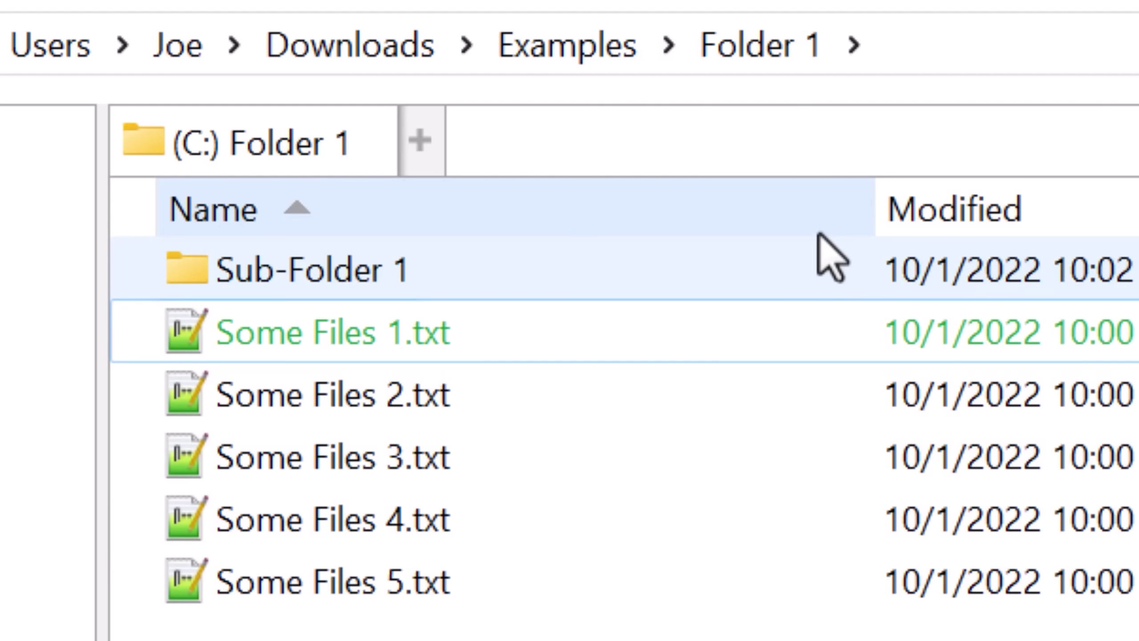
pyautogui.rightClick(857, 114)
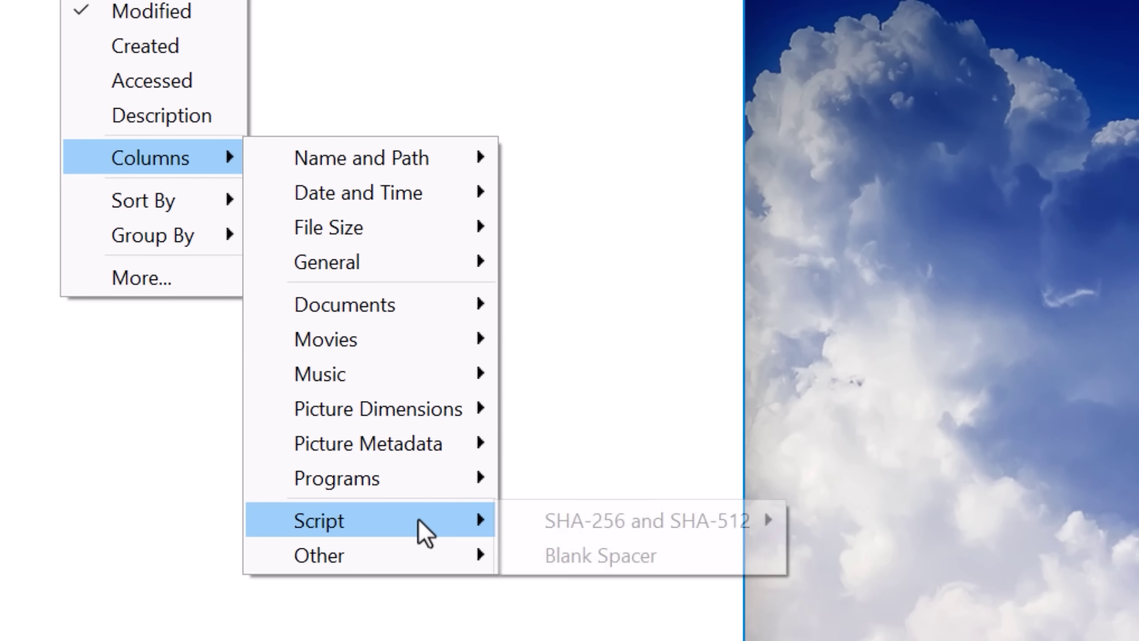
pyautogui.moveTo(379, 294)
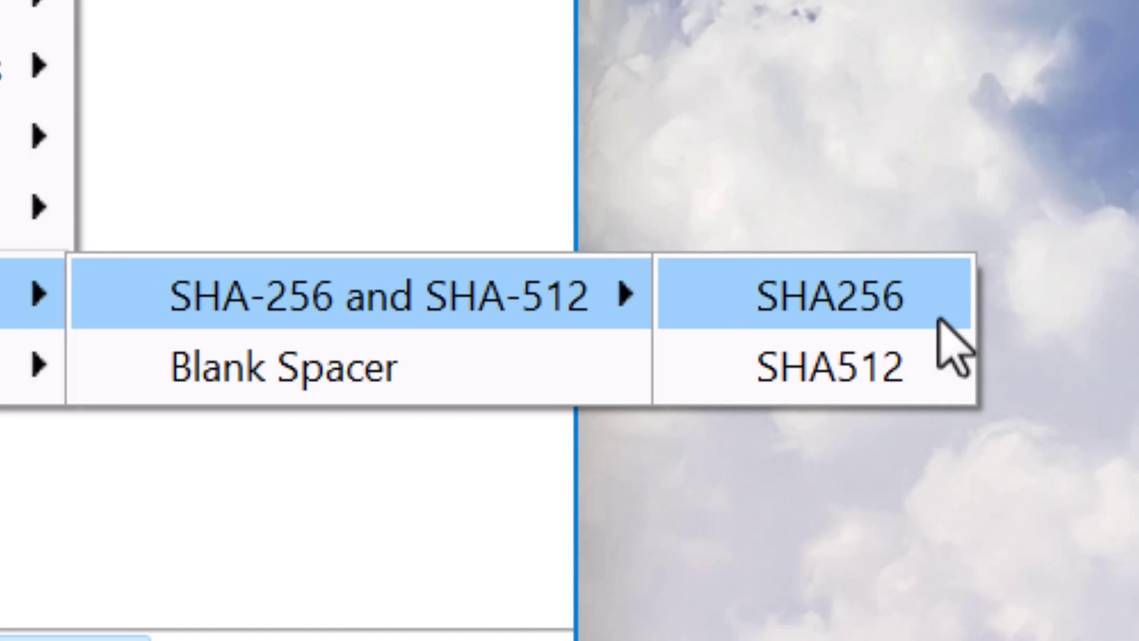
# - Add the SHA256 column, shift the Name column left, and drag Some Files 5.txt above Some Files 4.txt
pyautogui.click(926, 443)
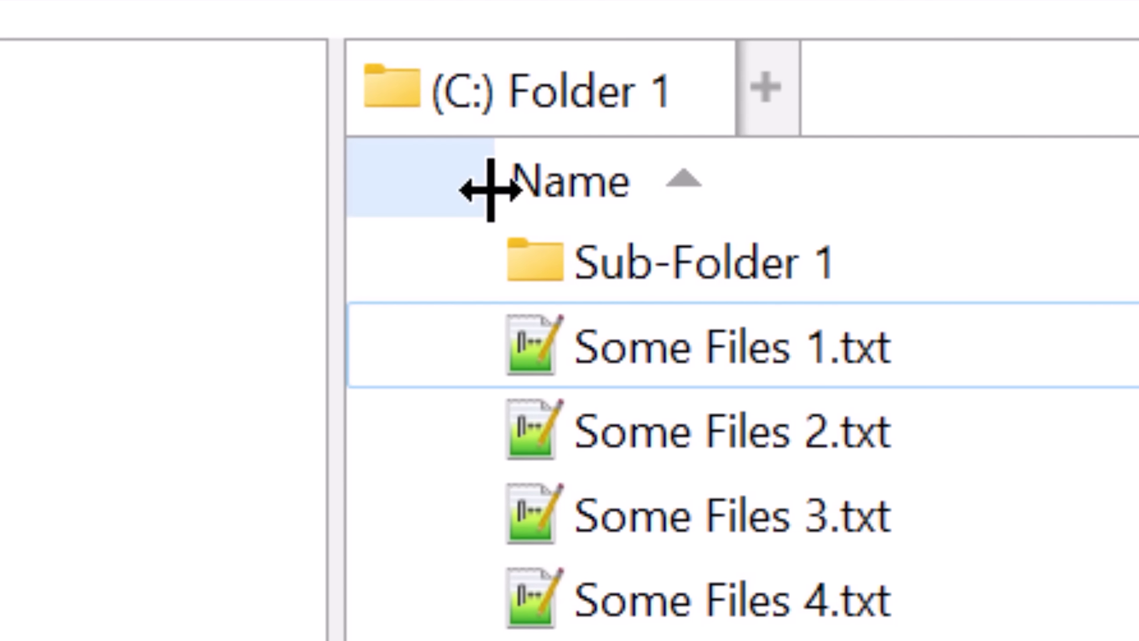
pyautogui.moveTo(491, 189)
pyautogui.mouseDown()
pyautogui.moveTo(425, 199)
pyautogui.moveTo(540, 190)
pyautogui.moveTo(427, 200)
pyautogui.mouseUp()
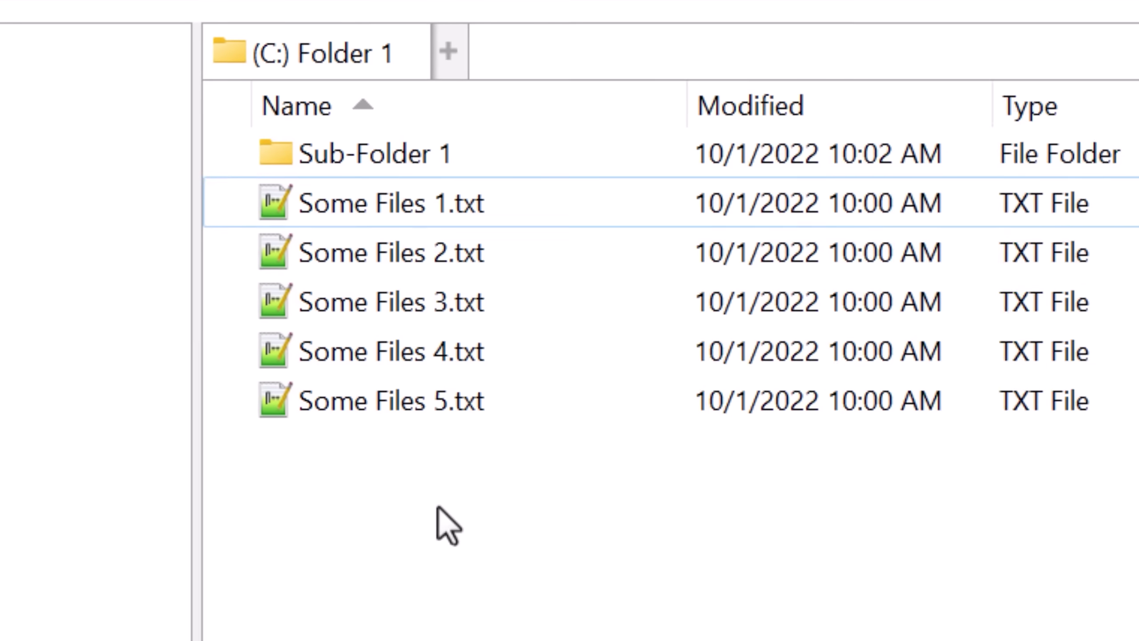
pyautogui.moveTo(569, 491); pyautogui.dragTo(564, 361)
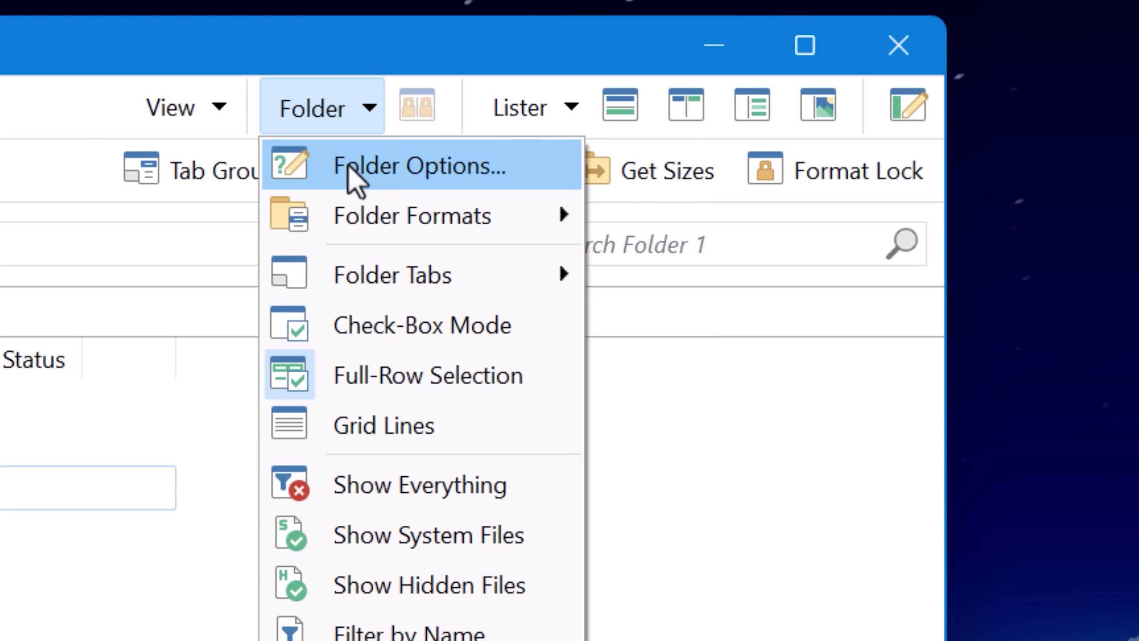
# - Clear Folder 1's saved format in Folder Options, then view matched-text colours in Preferences
pyautogui.click(346, 169)
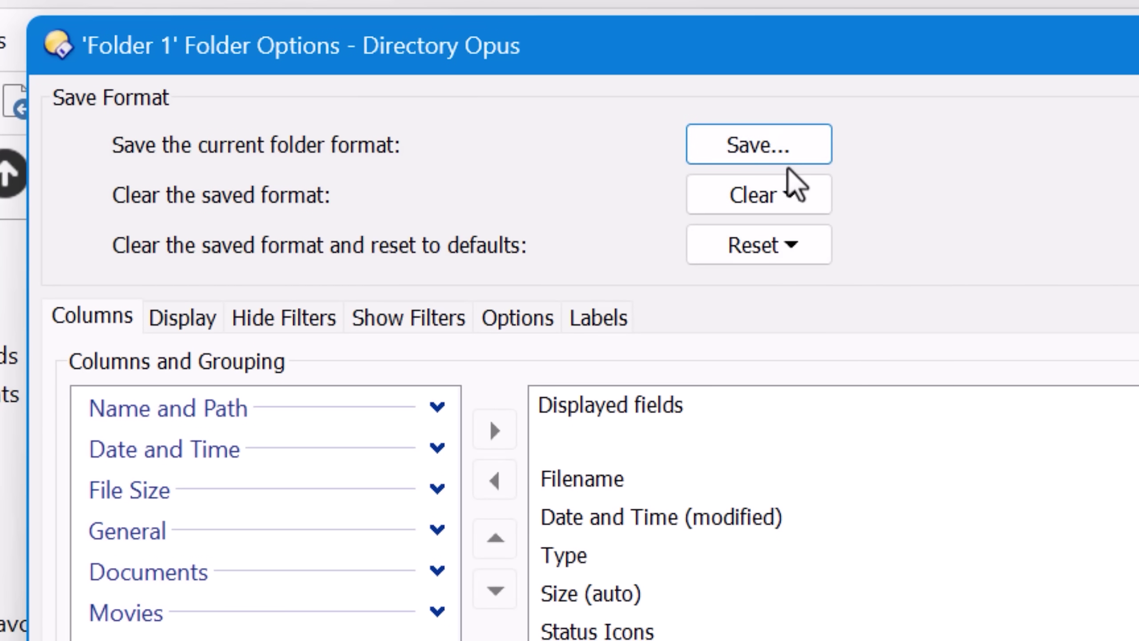
pyautogui.click(795, 184)
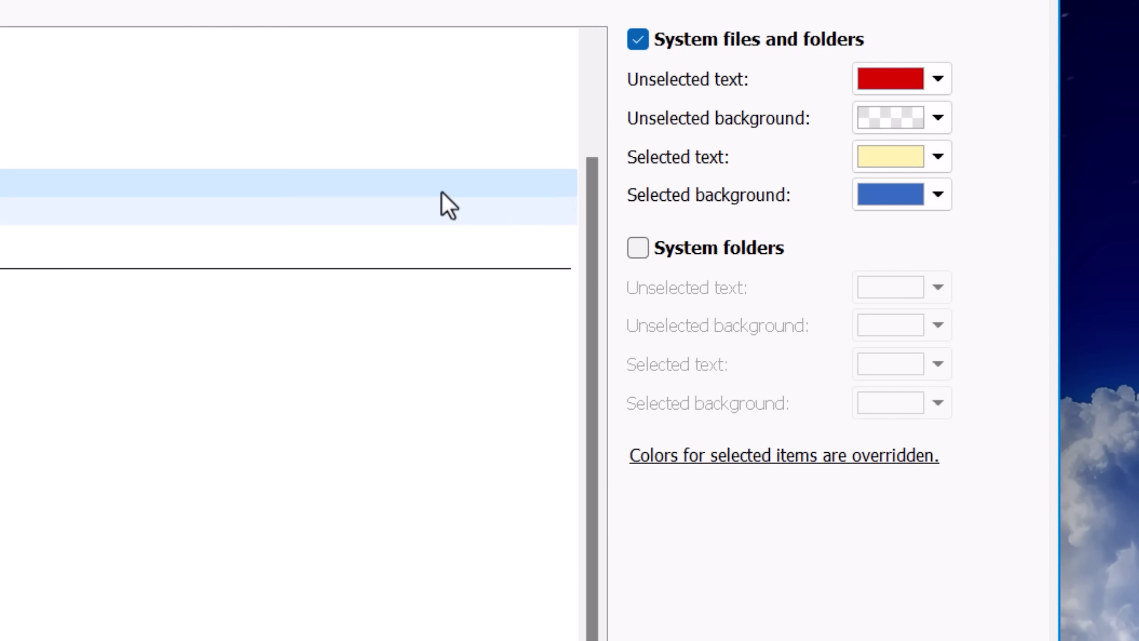
pyautogui.click(463, 154)
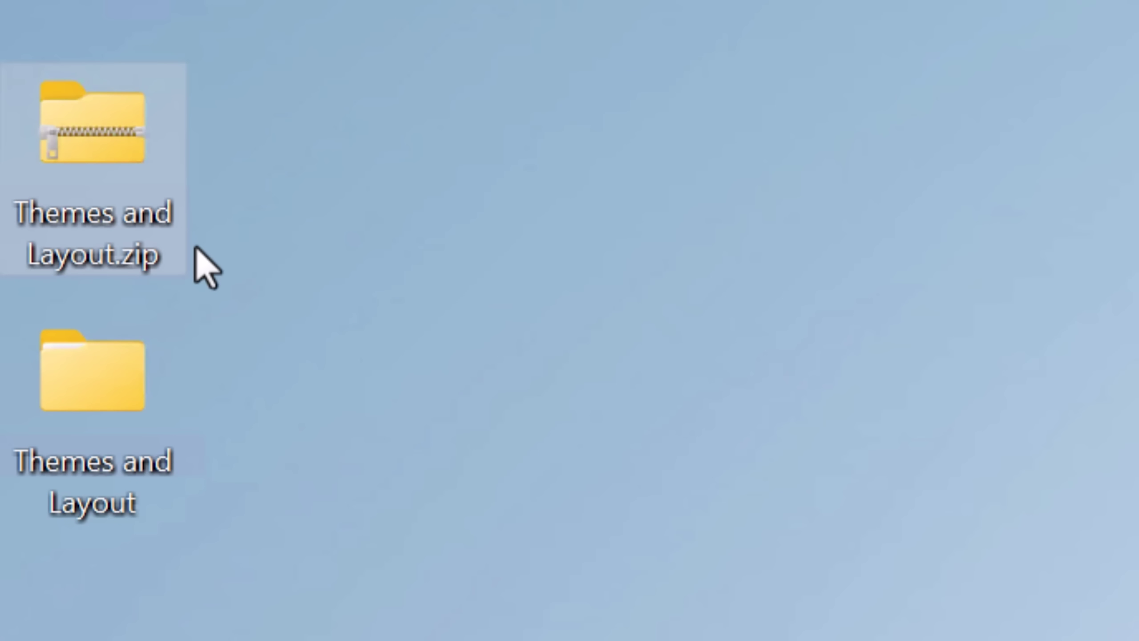
# - Open the extracted Themes and Layout folder and the Lister Themes manager's file options
pyautogui.doubleClick(112, 427)
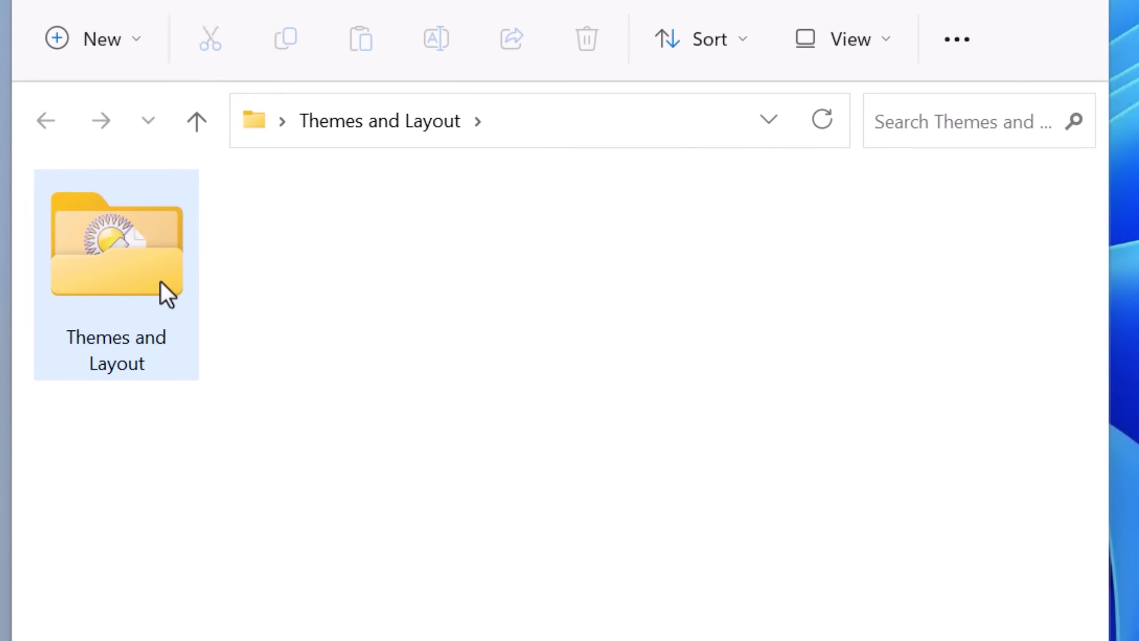
pyautogui.doubleClick(166, 295)
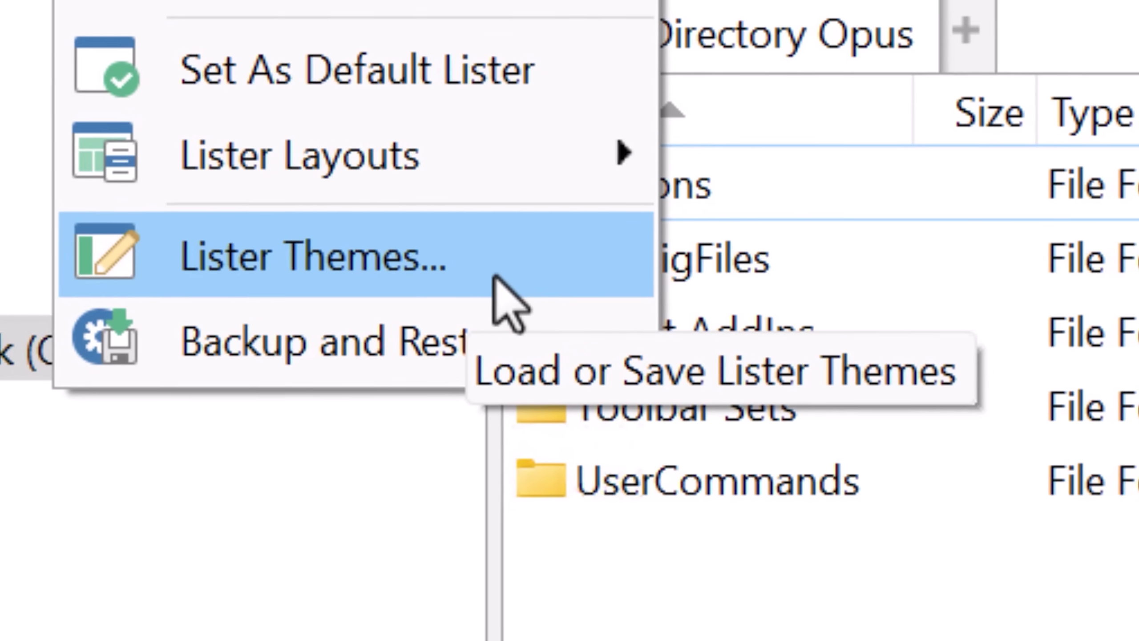
pyautogui.click(560, 361)
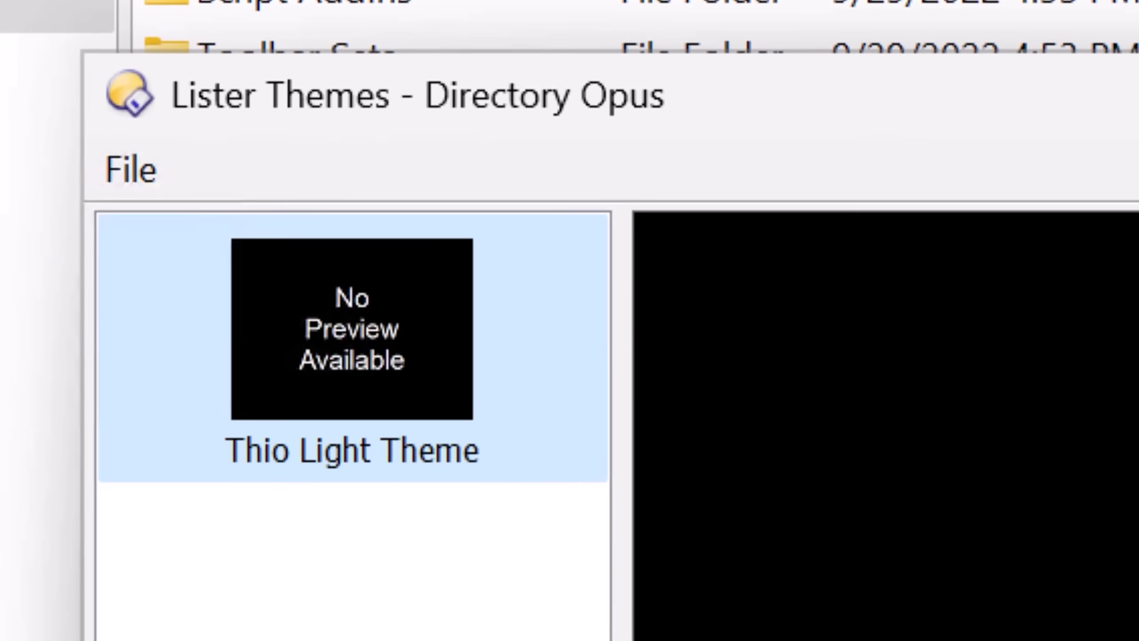
pyautogui.click(100, 134)
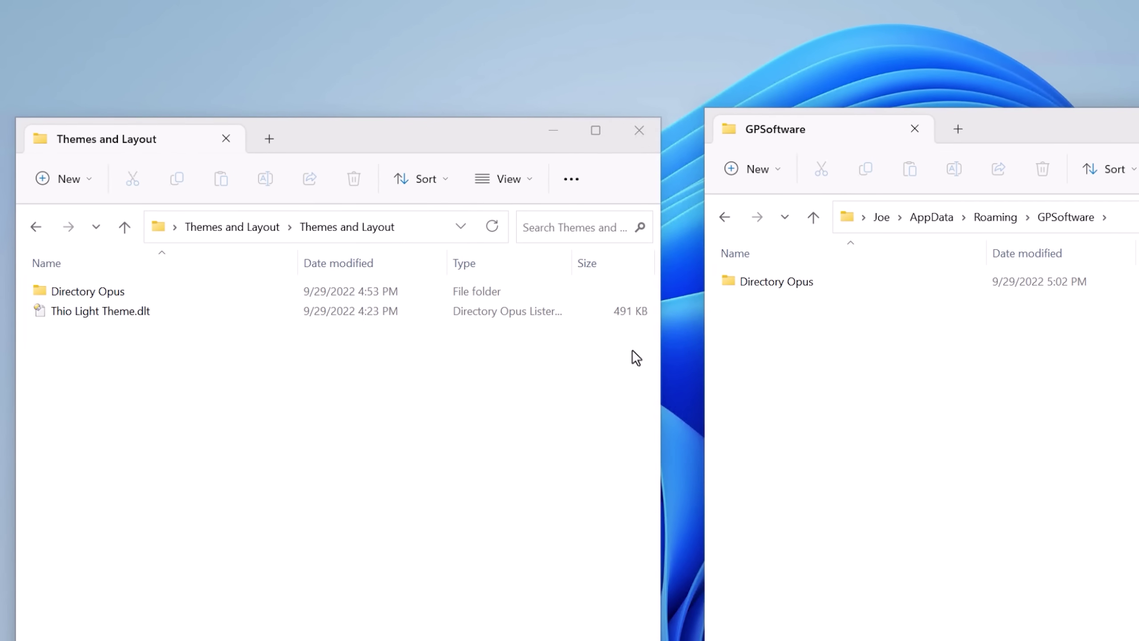
# - Drag the Directory Opus settings folder into GPSoftware, replacing same-named files
pyautogui.click(139, 291)
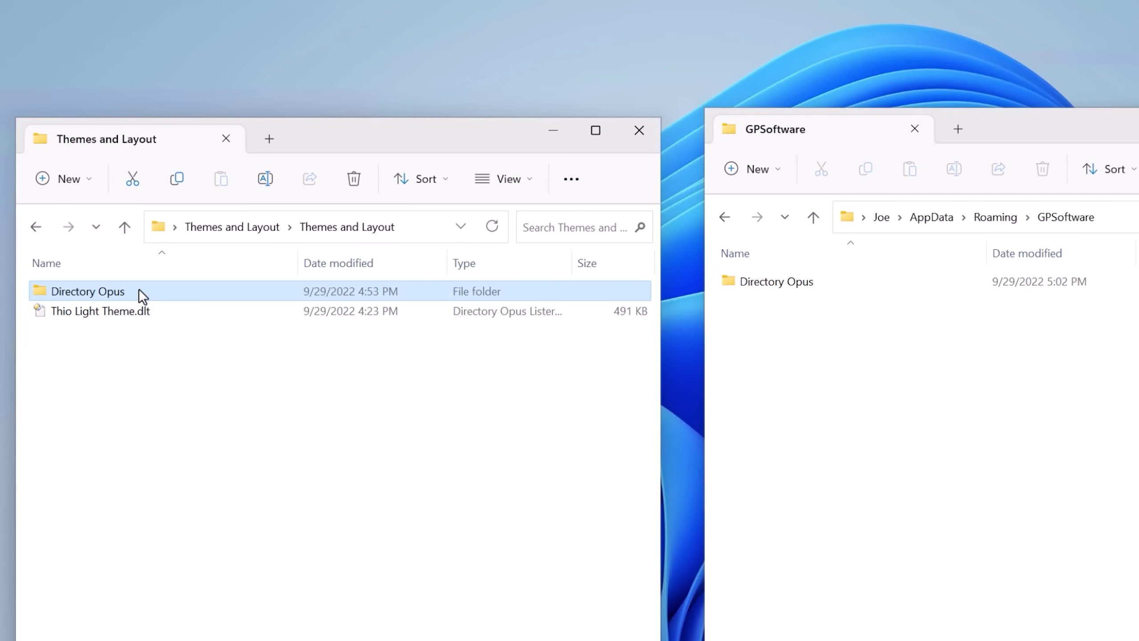
pyautogui.moveTo(139, 290); pyautogui.dragTo(414, 311)
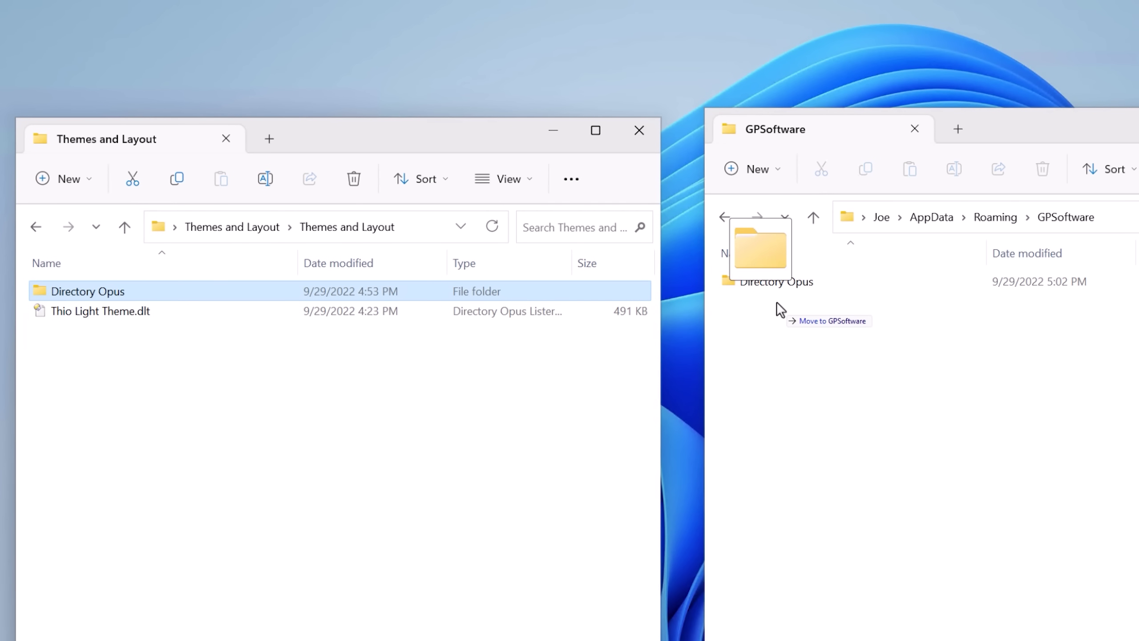
pyautogui.moveTo(754, 305); pyautogui.dragTo(776, 301)
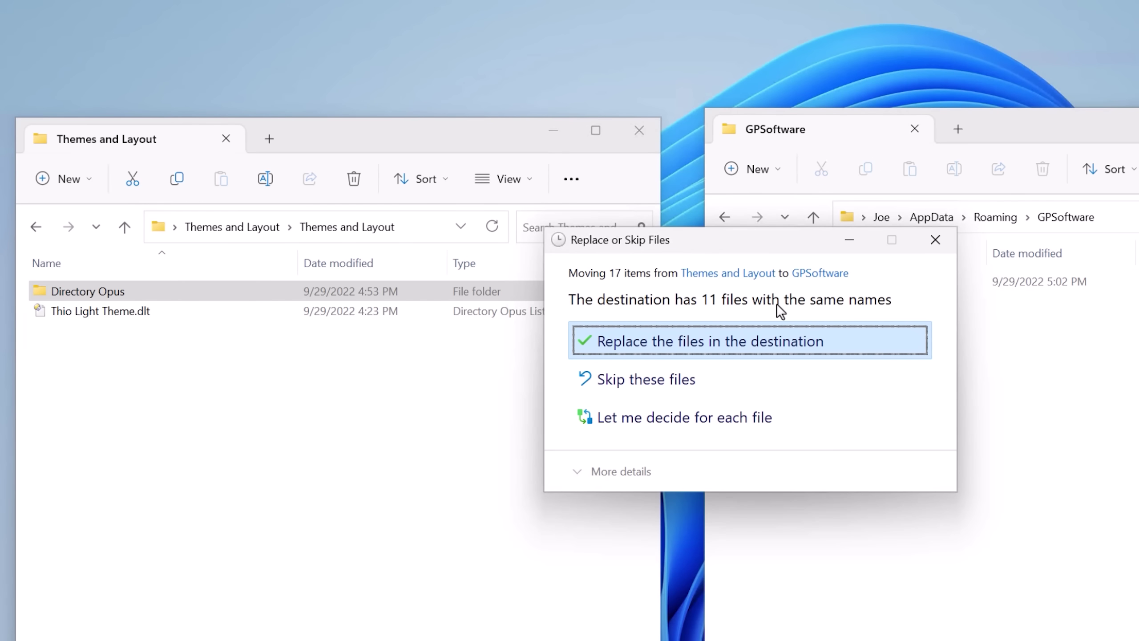
pyautogui.click(719, 349)
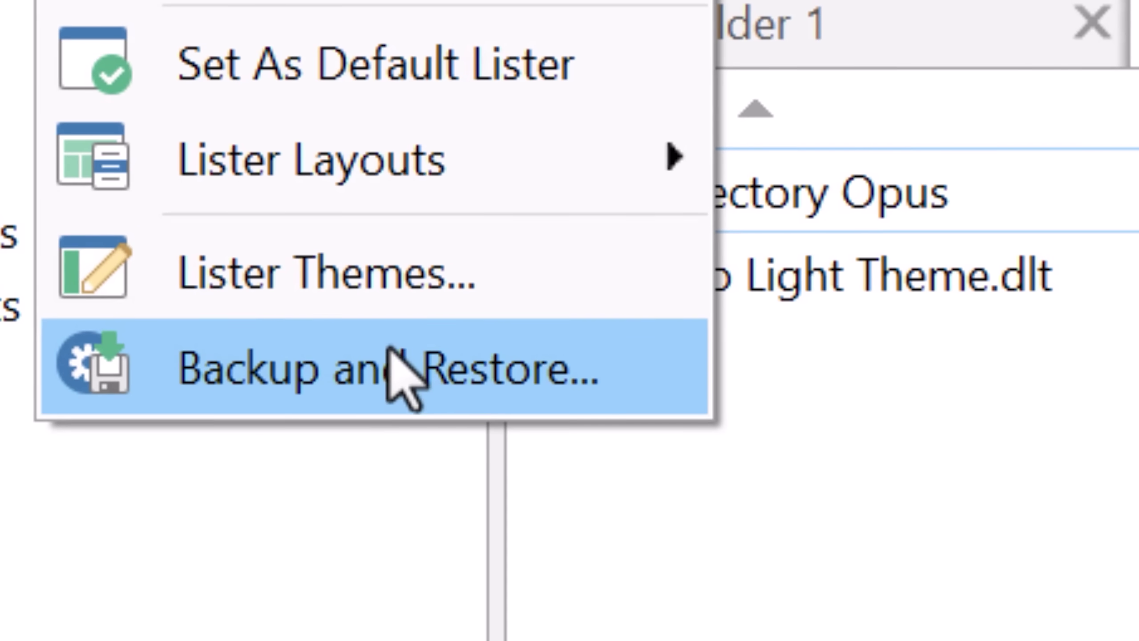
# - Start Settings > Backup and Restore with Backup configuration and advance to Select Backup Location
pyautogui.click(385, 405)
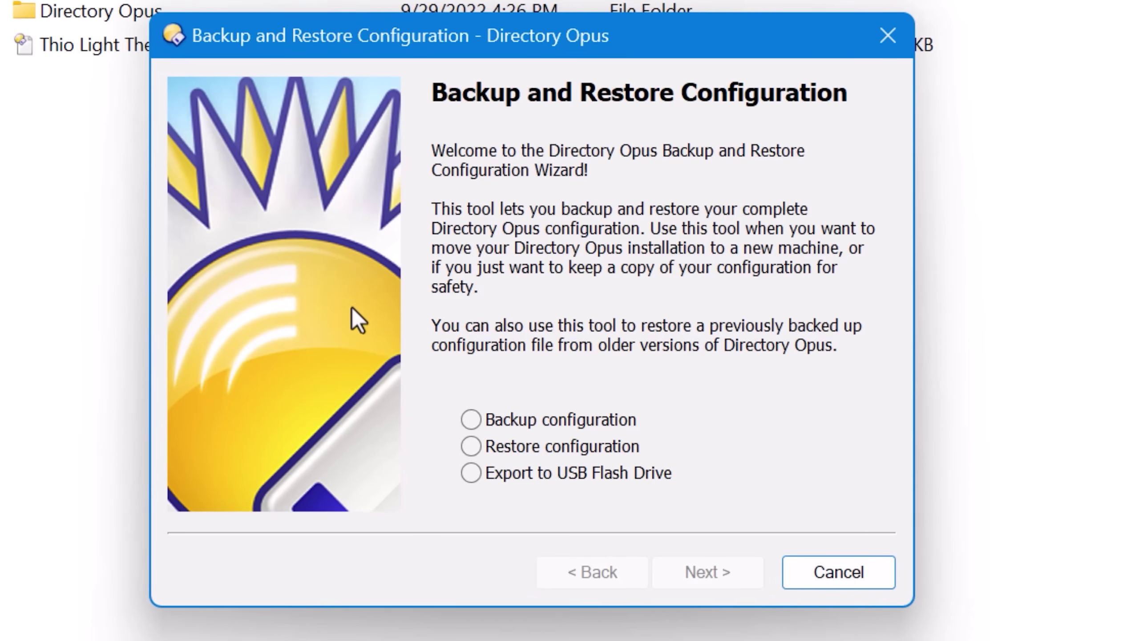
pyautogui.click(592, 424)
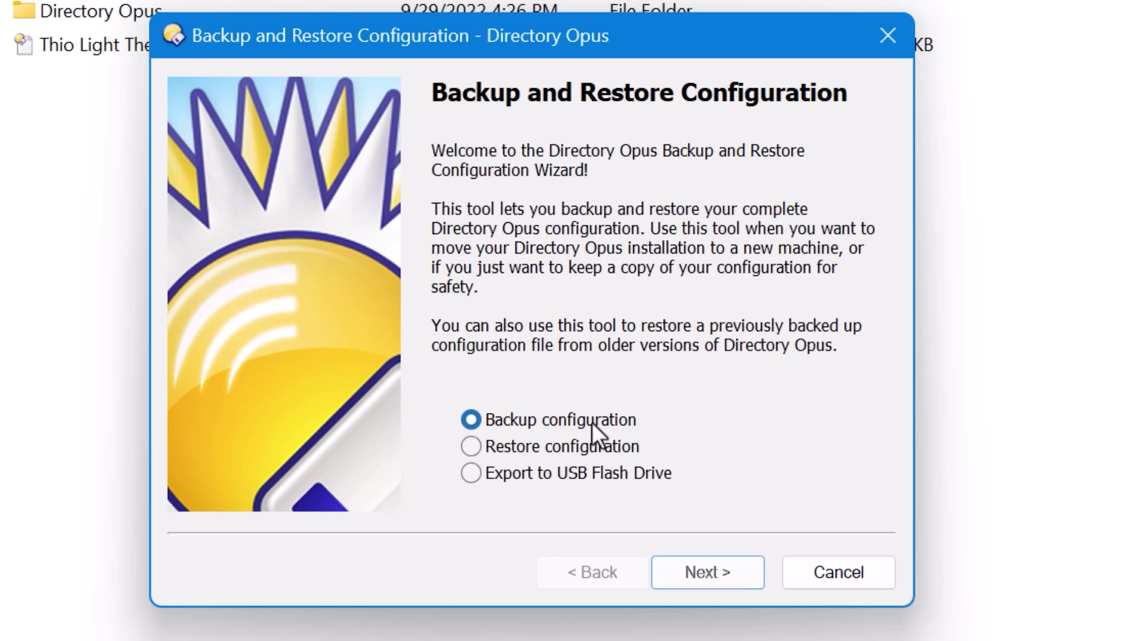
pyautogui.click(682, 574)
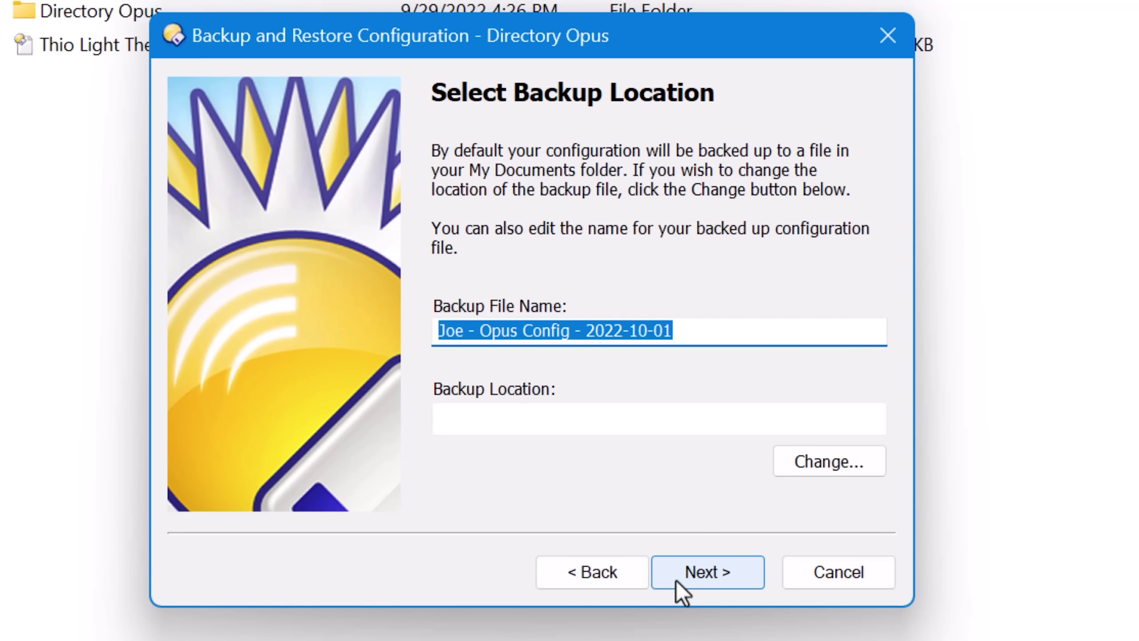